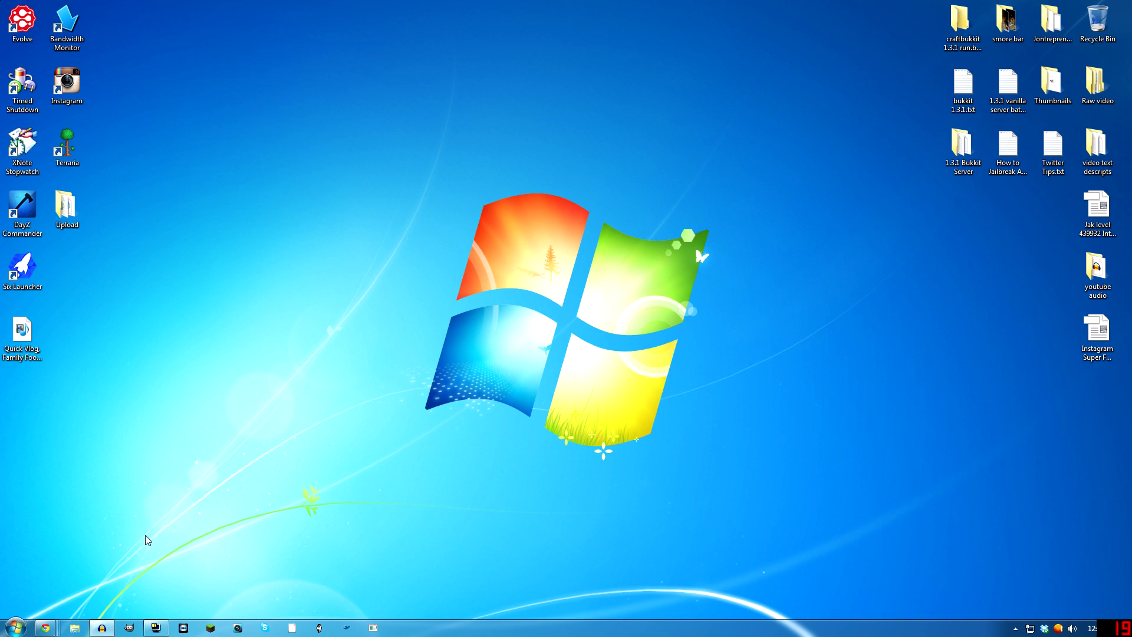
Step: Switch to Chrome, open the MCPatcher HD Fix forum thread from the search results, and locate its Windows download links
{"action": "mouse_move", "coordinate": [46, 627]}
{"action": "left_click", "coordinate": [177, 575]}
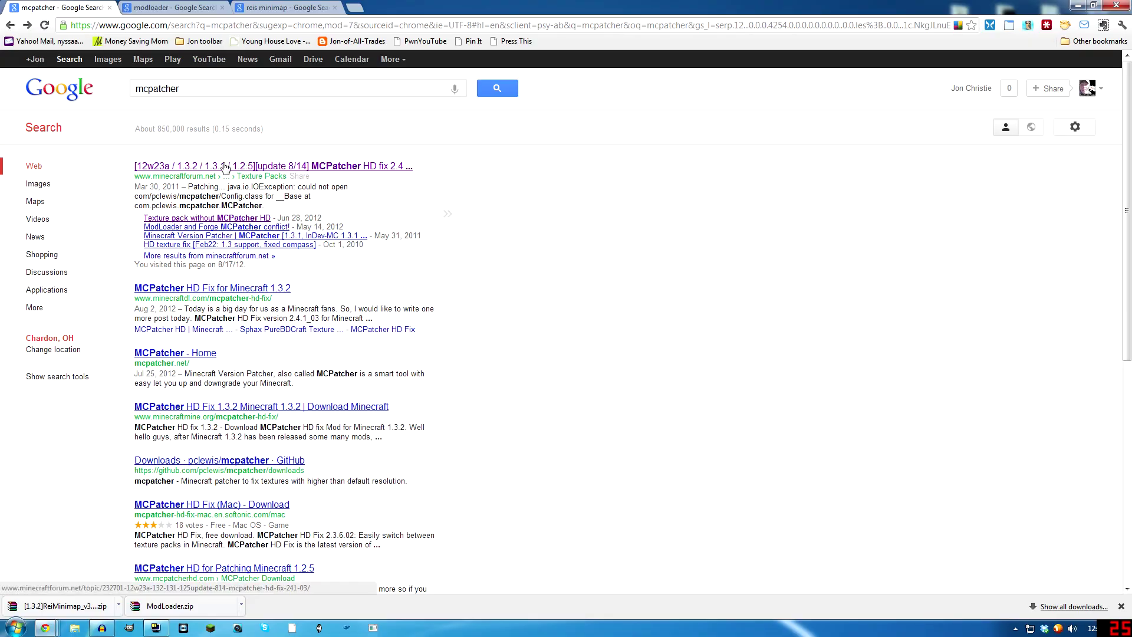
{"action": "left_click", "coordinate": [283, 166]}
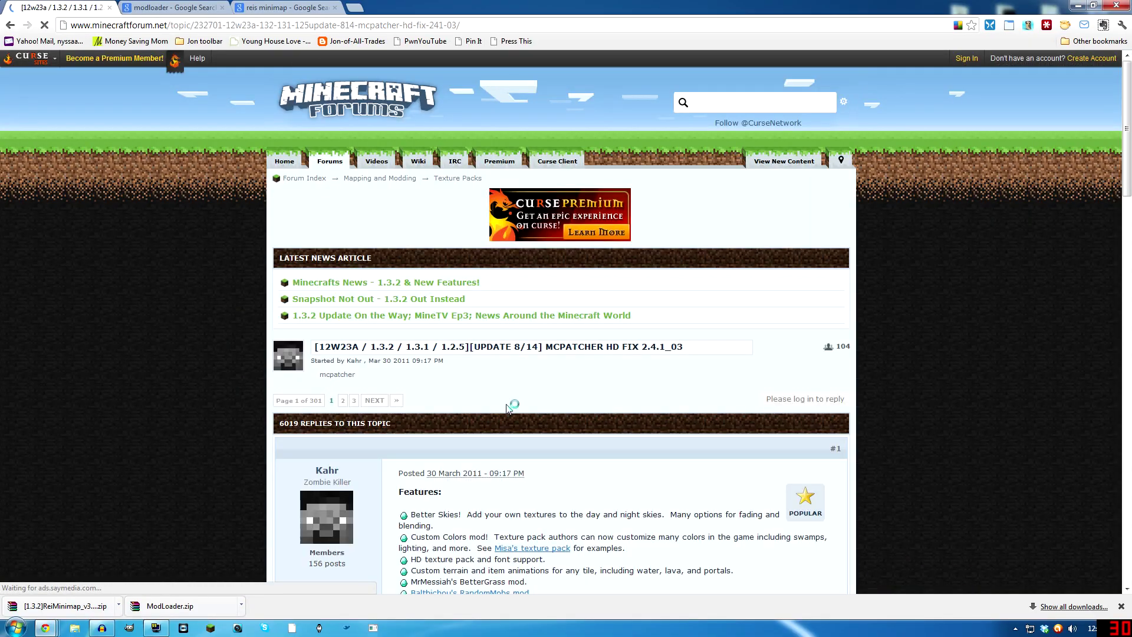
{"action": "scroll", "coordinate": [348, 386], "scroll_direction": "down", "scroll_amount": 10}
{"action": "scroll", "coordinate": [348, 386], "scroll_direction": "down", "scroll_amount": 12}
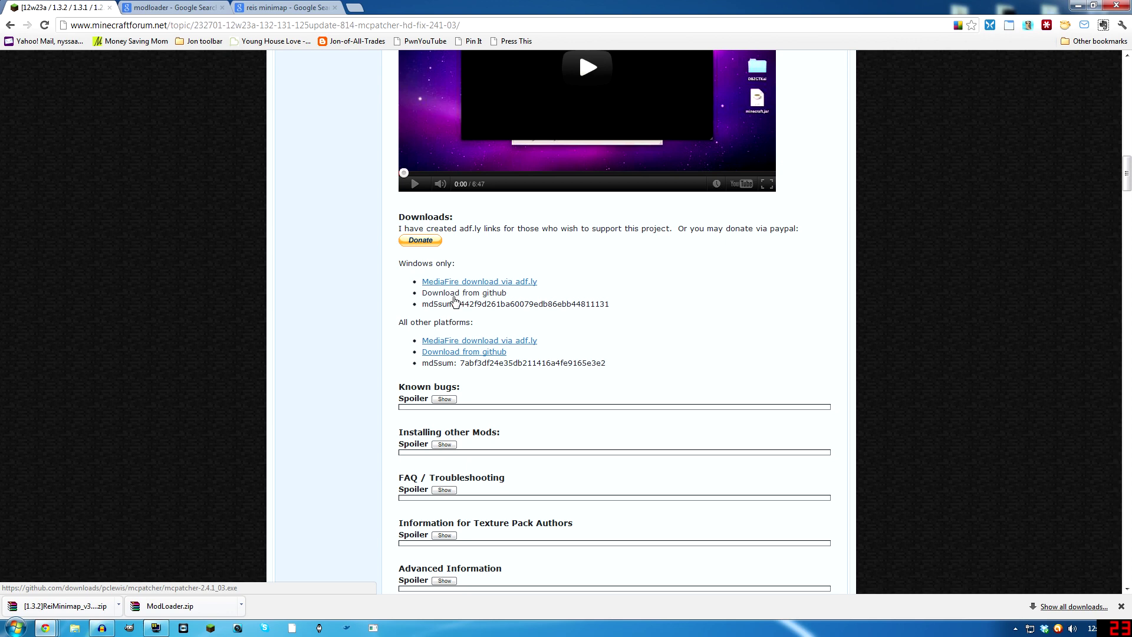
Step: Open Risugami's Mods forum thread from the modloader search results and locate the direct download for ModLoader 1.3.2
{"action": "left_click", "coordinate": [177, 8]}
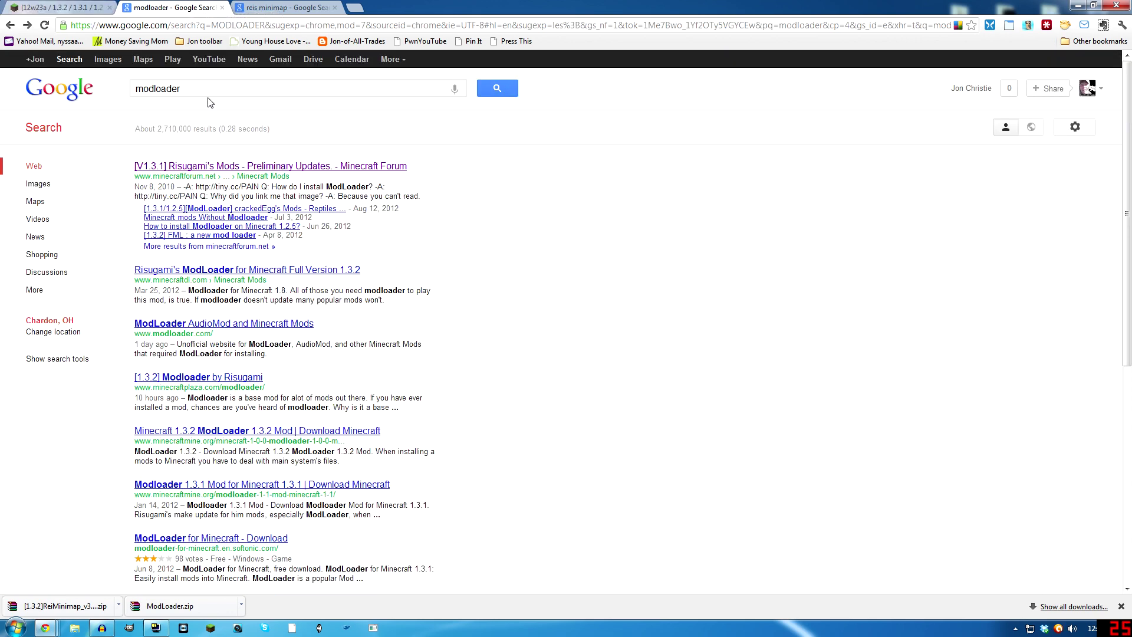
{"action": "left_click", "coordinate": [168, 88]}
{"action": "double_click", "coordinate": [157, 88]}
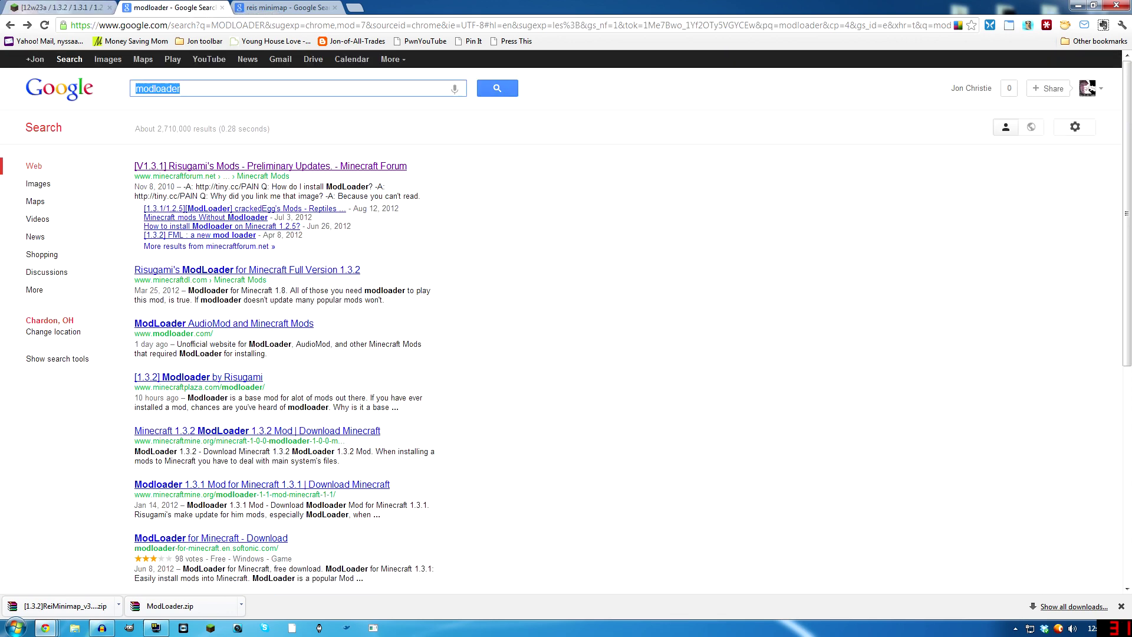
{"action": "left_click", "coordinate": [253, 166]}
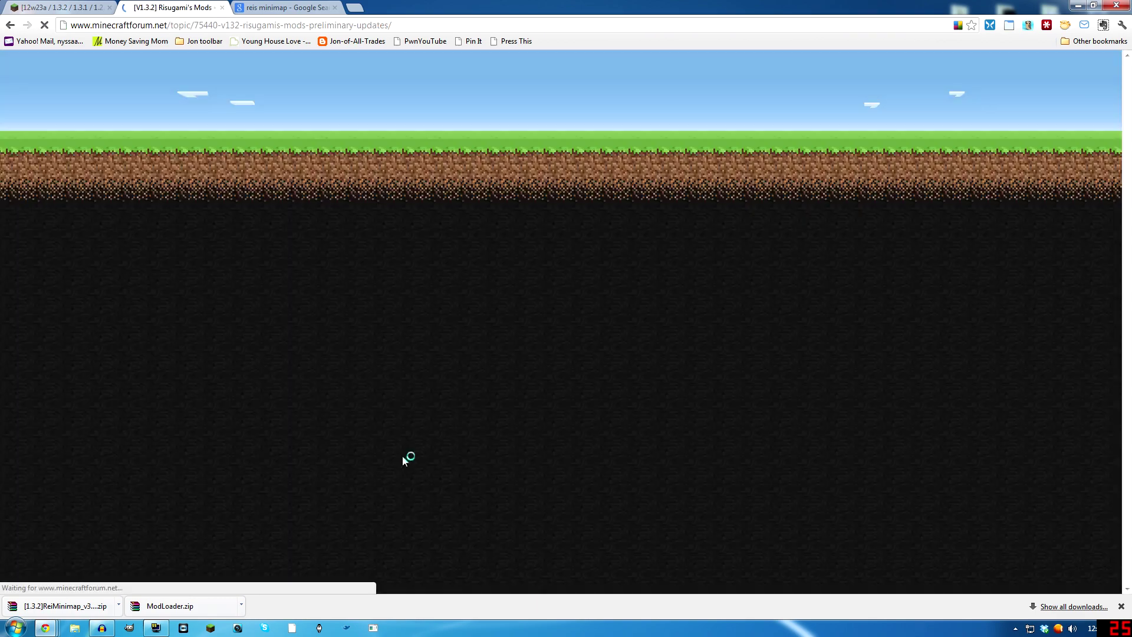
{"action": "scroll", "coordinate": [378, 423], "scroll_direction": "down", "scroll_amount": 15}
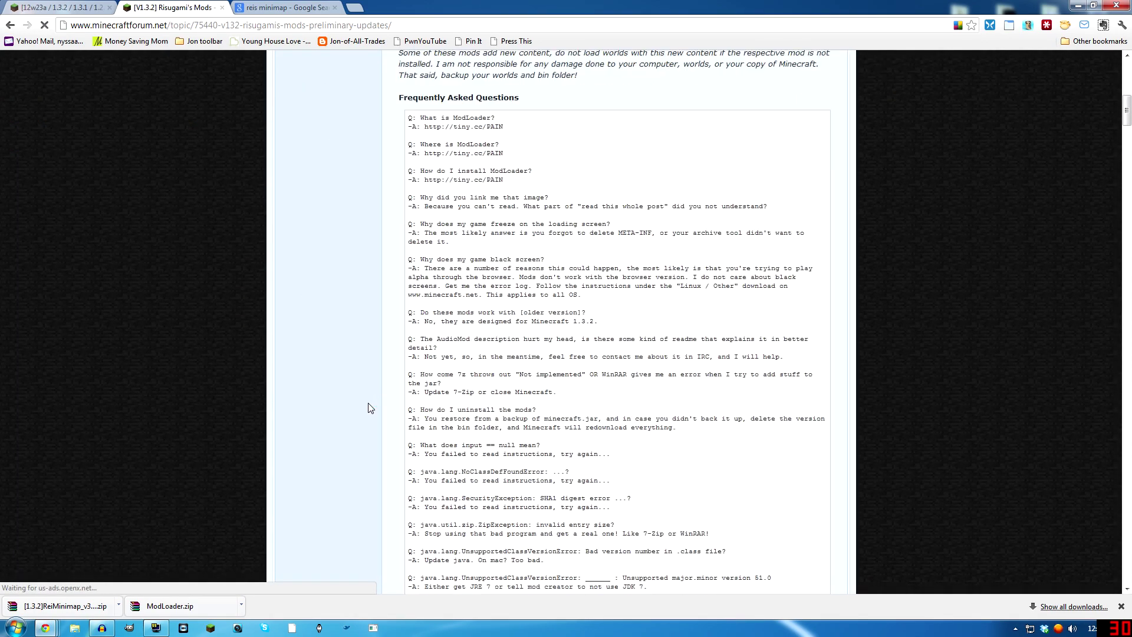
{"action": "scroll", "coordinate": [370, 408], "scroll_direction": "down", "scroll_amount": 15}
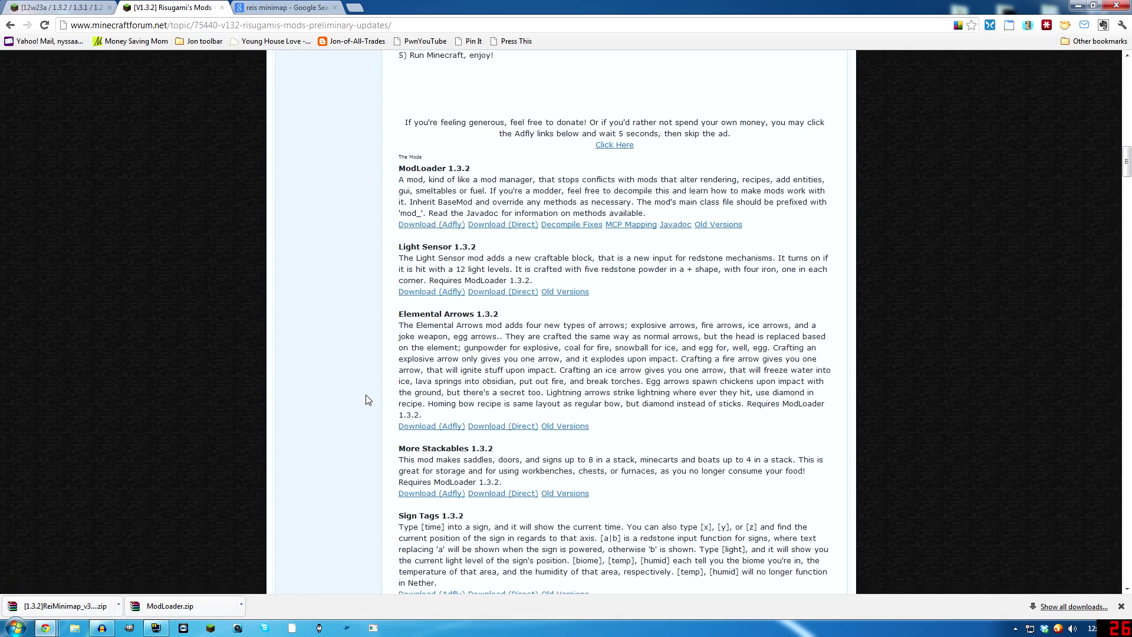
{"action": "left_click", "coordinate": [511, 225]}
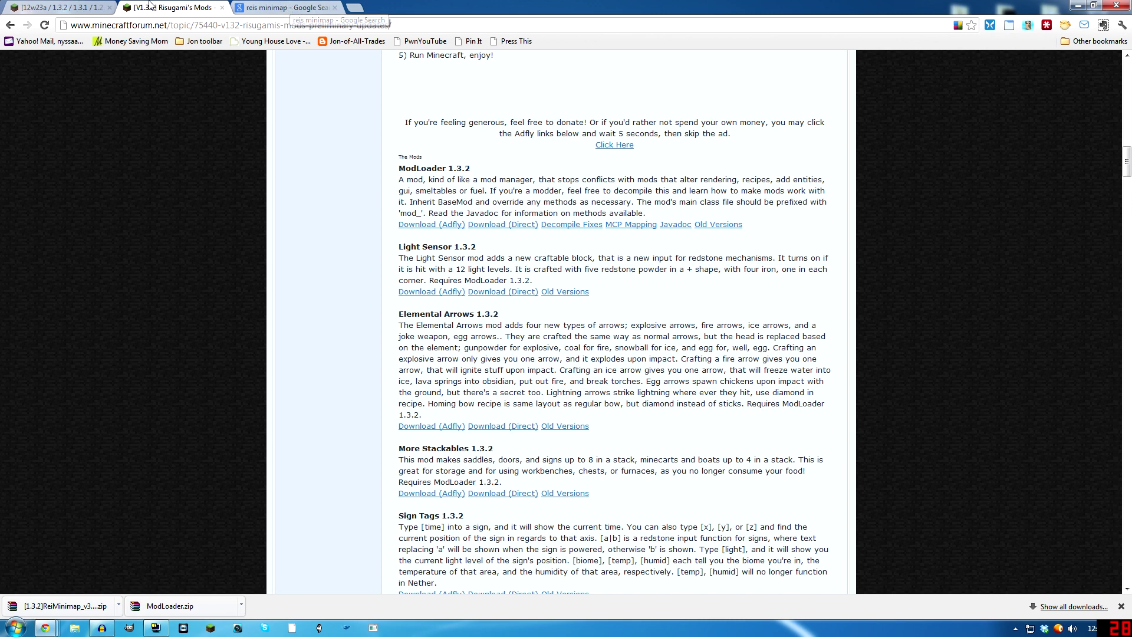
{"action": "left_click", "coordinate": [71, 7]}
{"action": "left_click", "coordinate": [165, 8]}
{"action": "left_click", "coordinate": [112, 6]}
{"action": "left_click", "coordinate": [141, 7]}
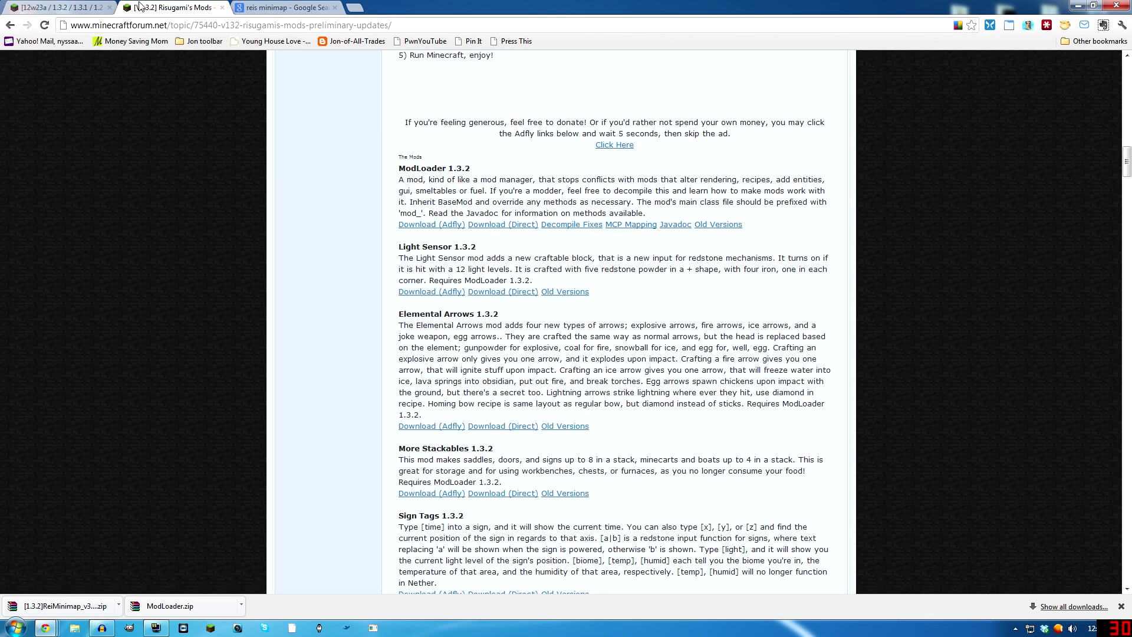
{"action": "left_click", "coordinate": [83, 7]}
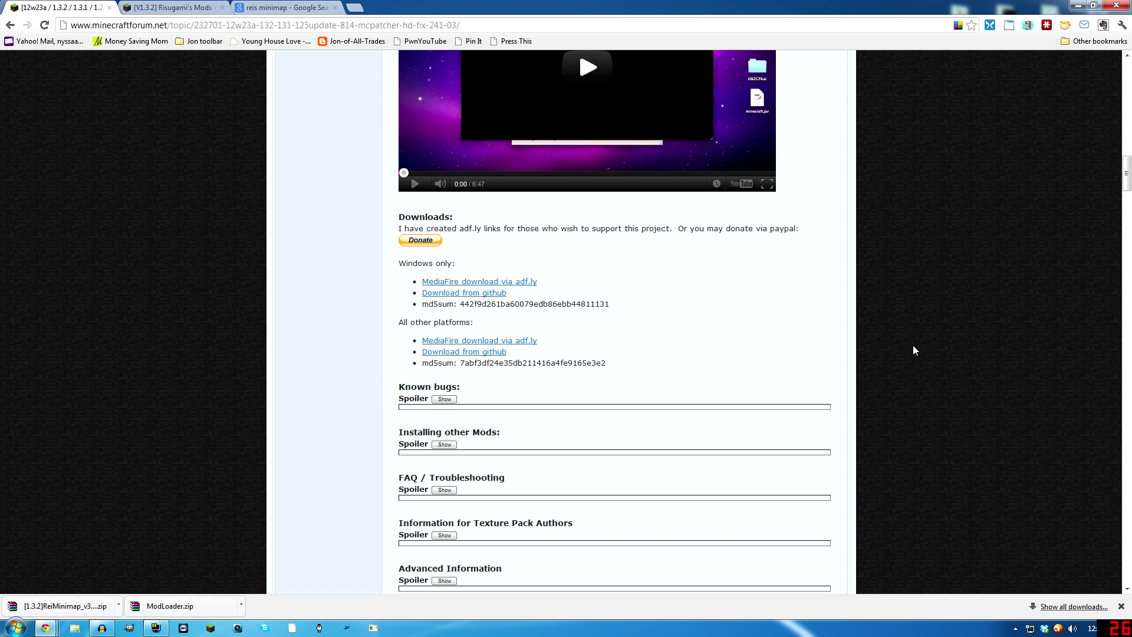
Step: Minimize the browser and open the Downloads folder, selecting the [1.3.2]ReiMinimap_v3.2_05.zip archive
{"action": "left_click", "coordinate": [1077, 6]}
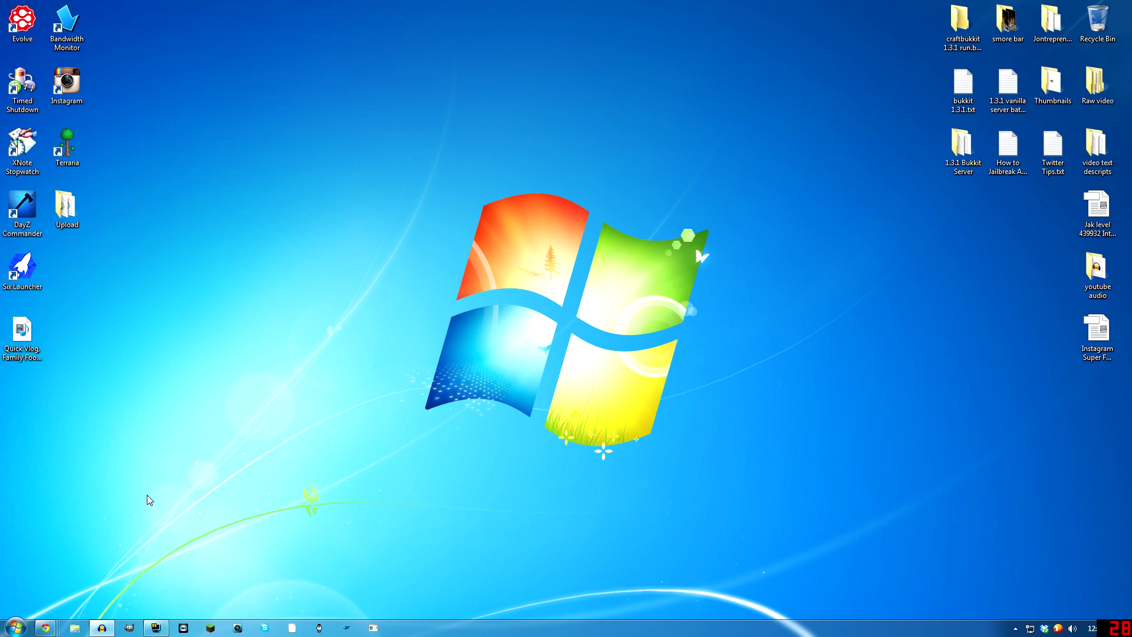
{"action": "left_click", "coordinate": [77, 631]}
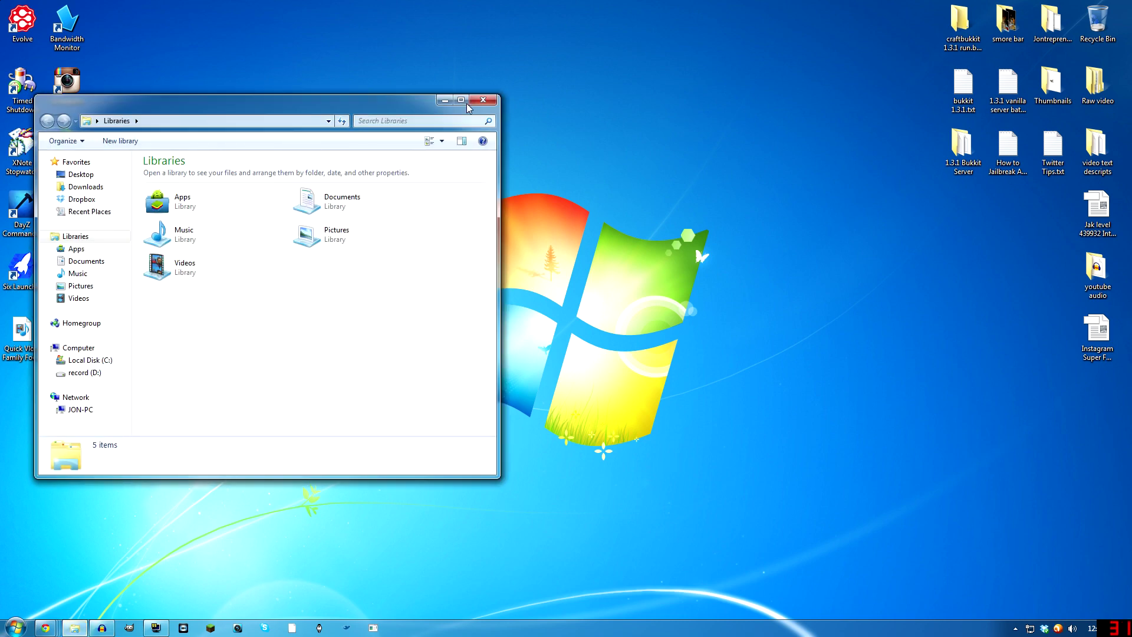
{"action": "left_click", "coordinate": [471, 107]}
{"action": "right_click", "coordinate": [75, 627]}
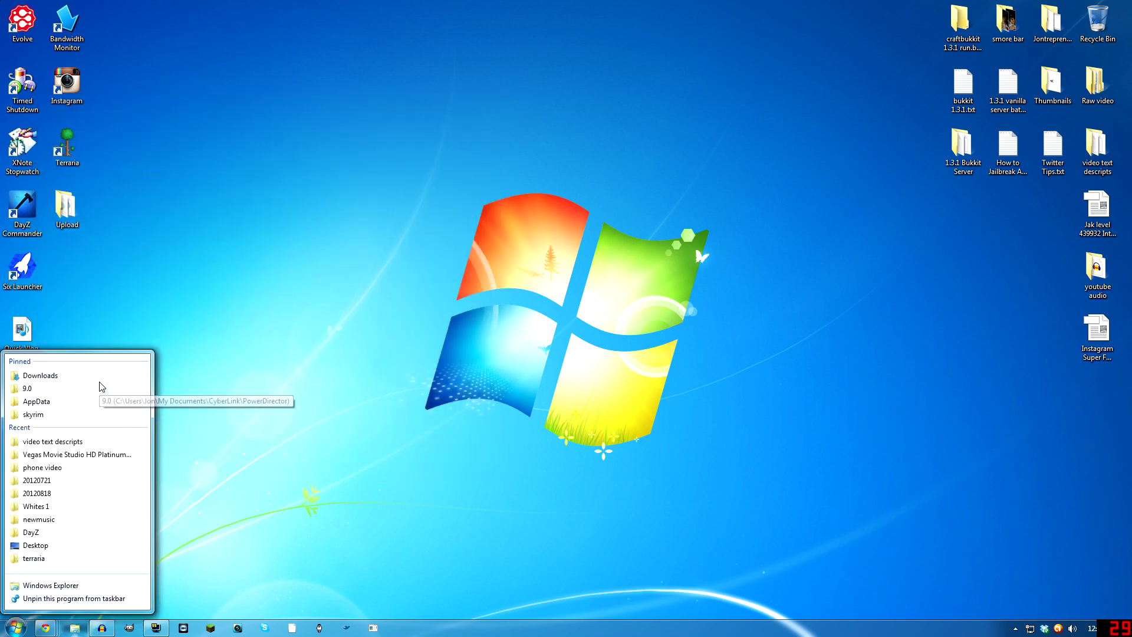
{"action": "left_click", "coordinate": [120, 381]}
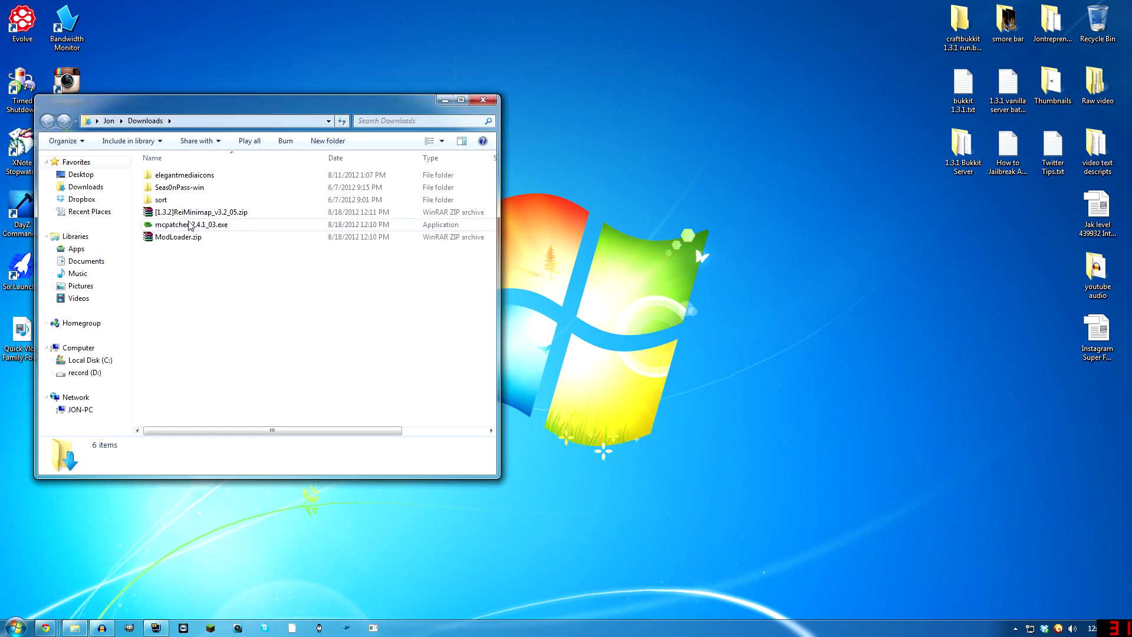
{"action": "left_click", "coordinate": [173, 213]}
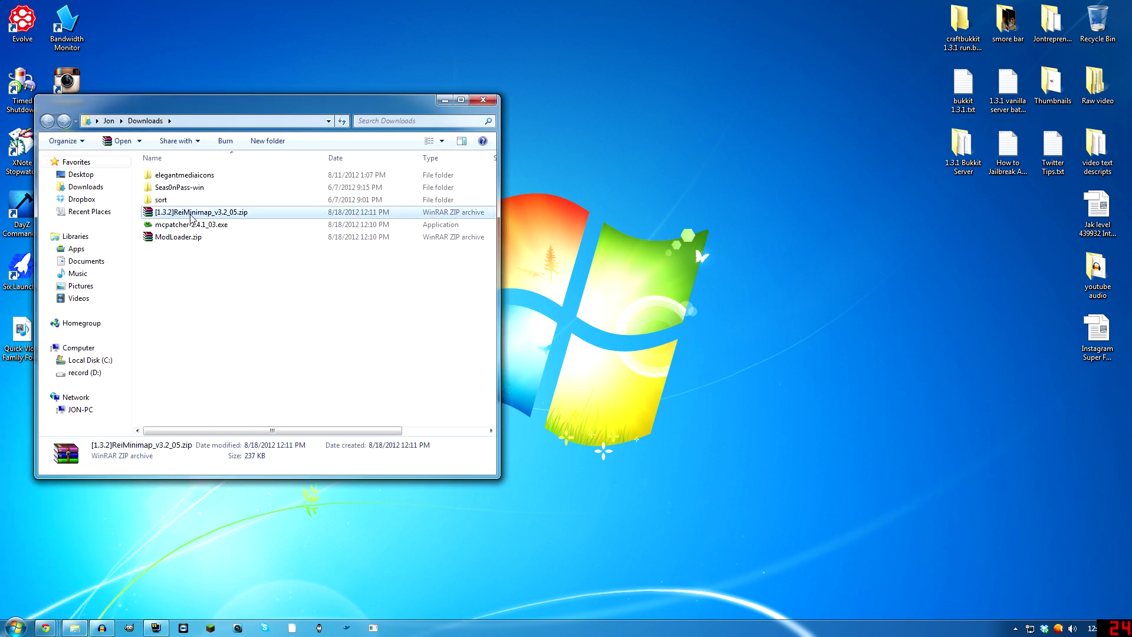
Step: Return to Chrome, open the Rei's Minimap forum thread to find the v3.2_05 download for Minecraft 1.3.2, and minimize the browser
{"action": "mouse_move", "coordinate": [43, 625]}
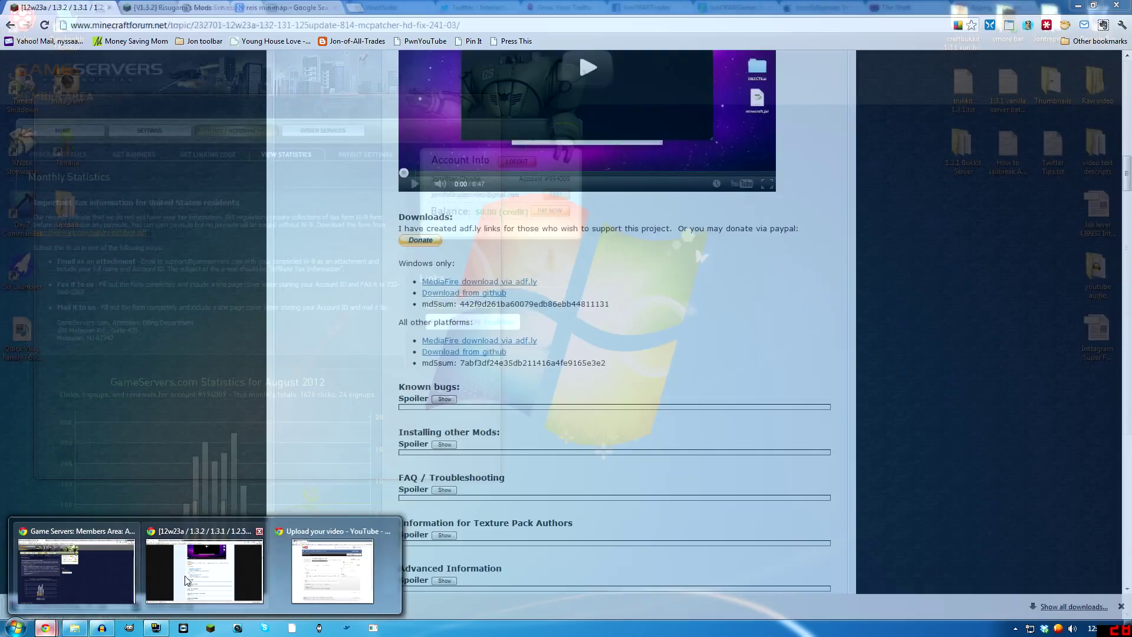
{"action": "left_click", "coordinate": [63, 586]}
{"action": "left_click", "coordinate": [273, 7]}
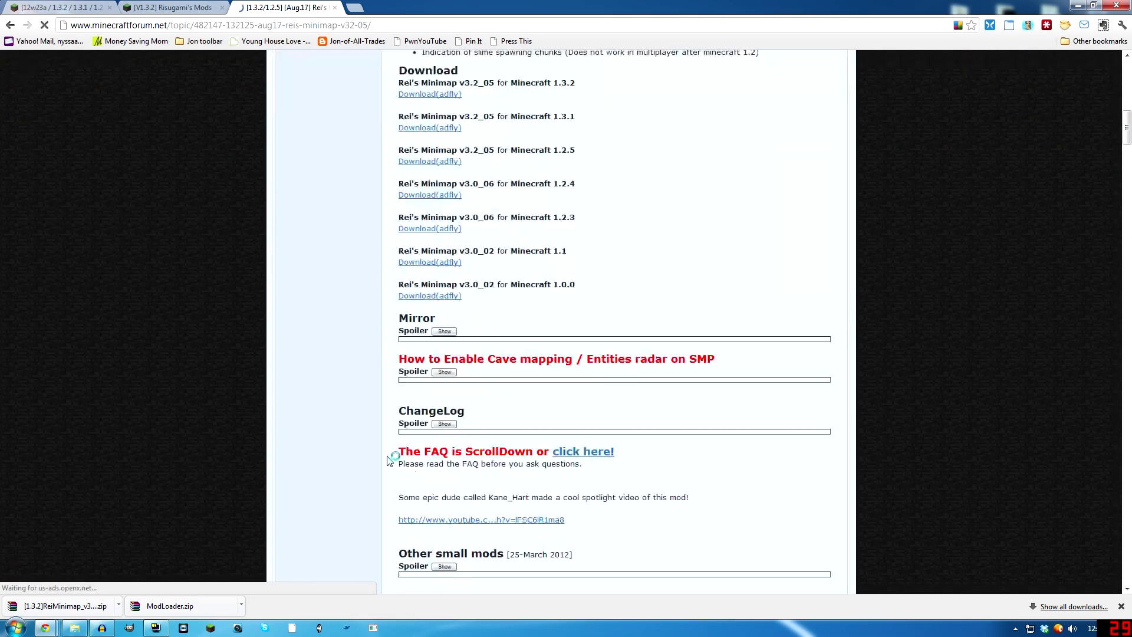
{"action": "scroll", "coordinate": [385, 460], "scroll_direction": "down", "scroll_amount": 5}
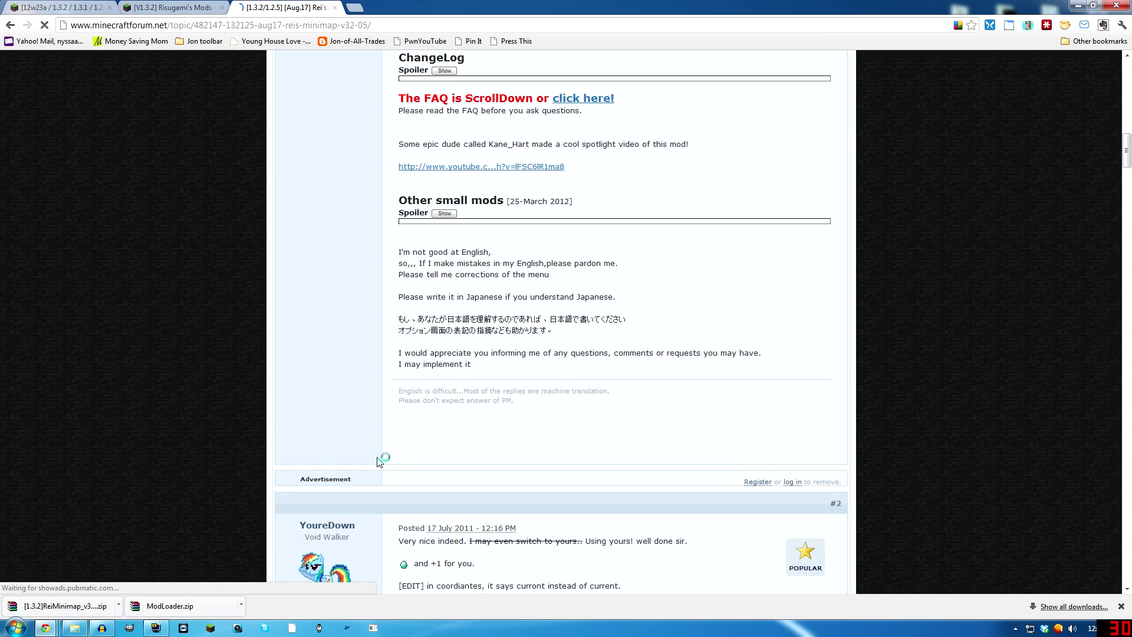
{"action": "scroll", "coordinate": [383, 460], "scroll_direction": "up", "scroll_amount": 15}
{"action": "scroll", "coordinate": [377, 465], "scroll_direction": "down", "scroll_amount": 6}
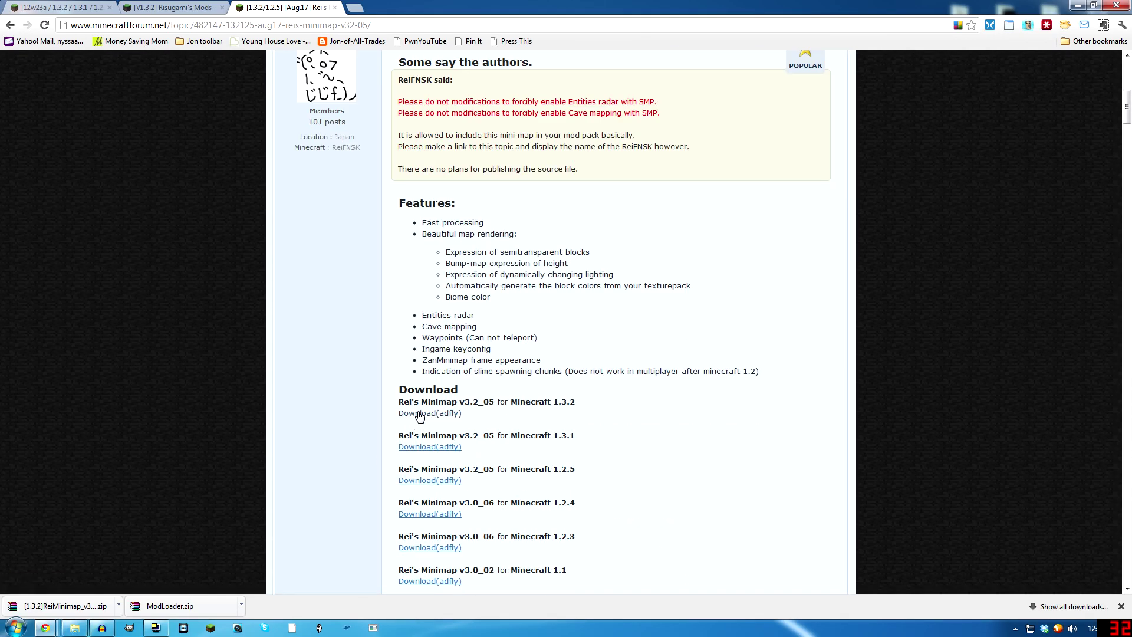
{"action": "left_click_drag", "start_coordinate": [499, 402], "coordinate": [601, 410]}
{"action": "left_click", "coordinate": [602, 409]}
{"action": "left_click", "coordinate": [1078, 6]}
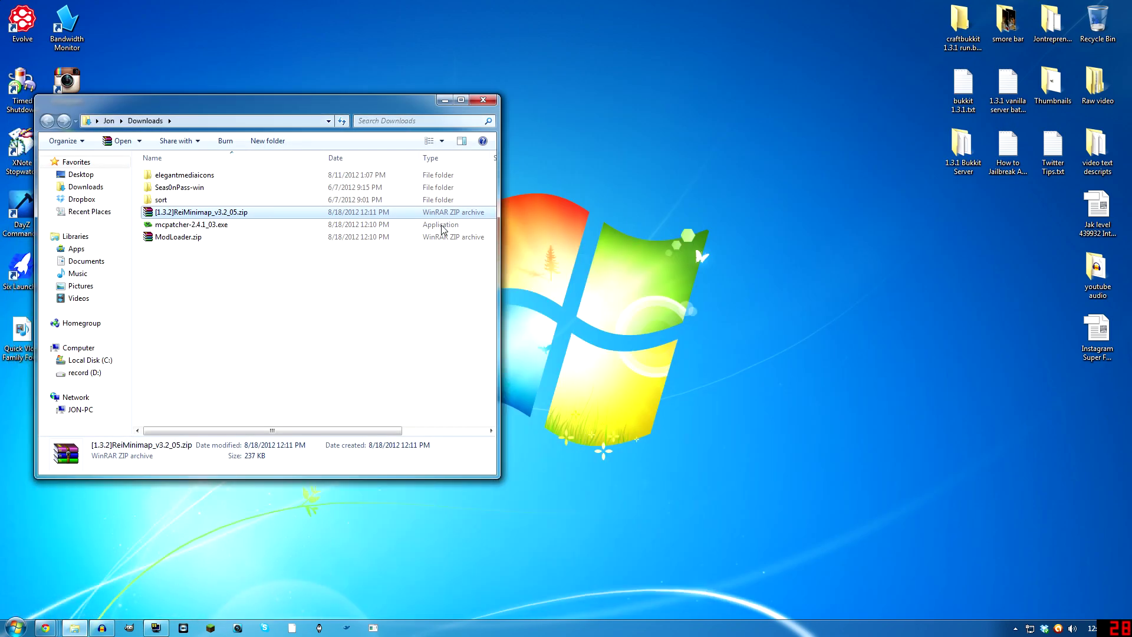
Step: Launch mcpatcher-2.4.1_03.exe from Downloads and review the descriptions of its built-in mods, from HD Textures to Connected Textures
{"action": "double_click", "coordinate": [180, 227]}
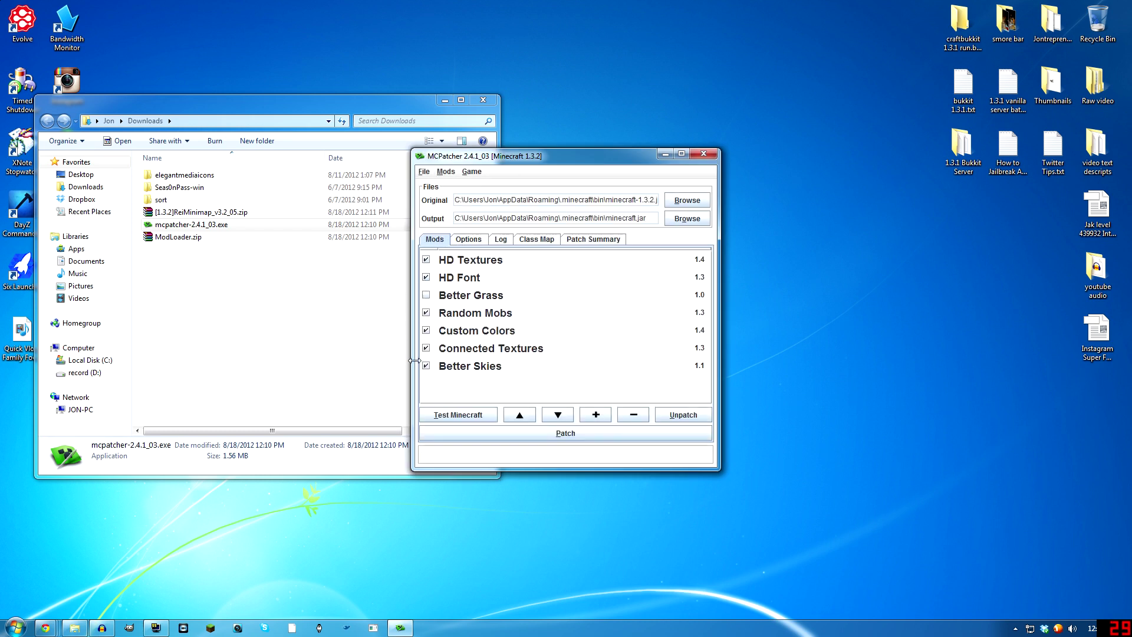
{"action": "left_click", "coordinate": [448, 265]}
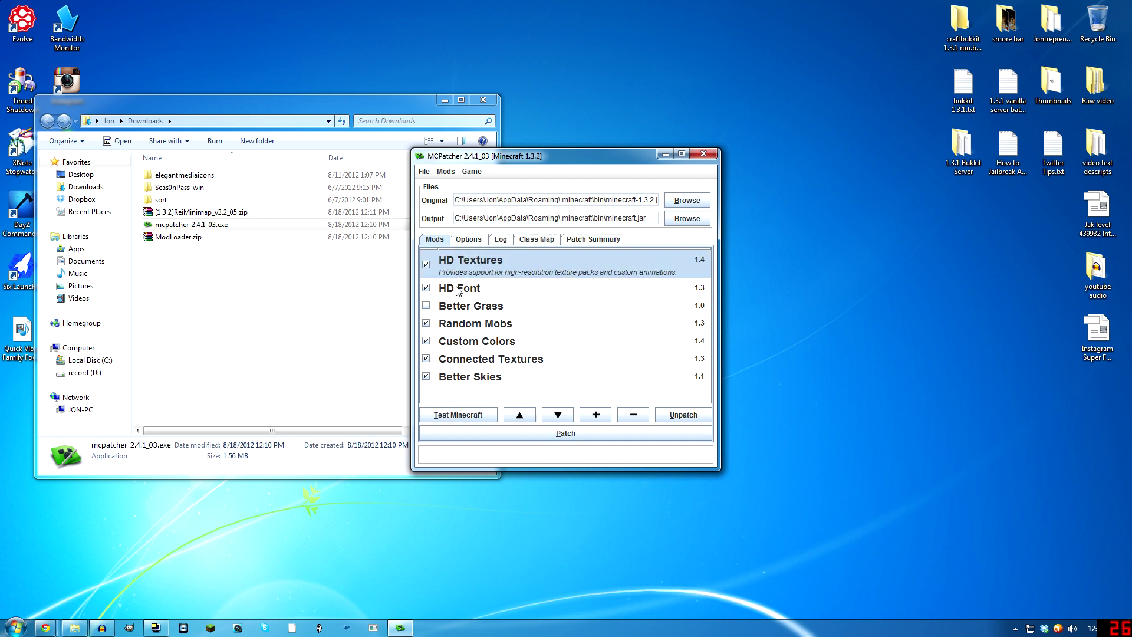
{"action": "left_click", "coordinate": [458, 288]}
{"action": "left_click", "coordinate": [468, 328]}
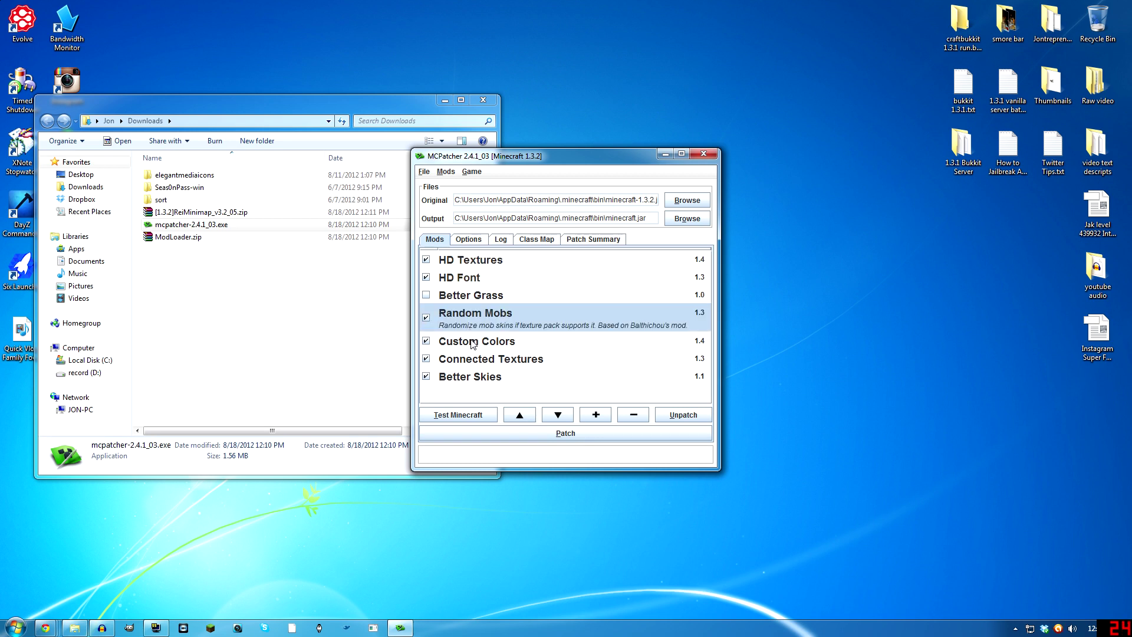
{"action": "left_click", "coordinate": [472, 344]}
{"action": "left_click", "coordinate": [483, 360]}
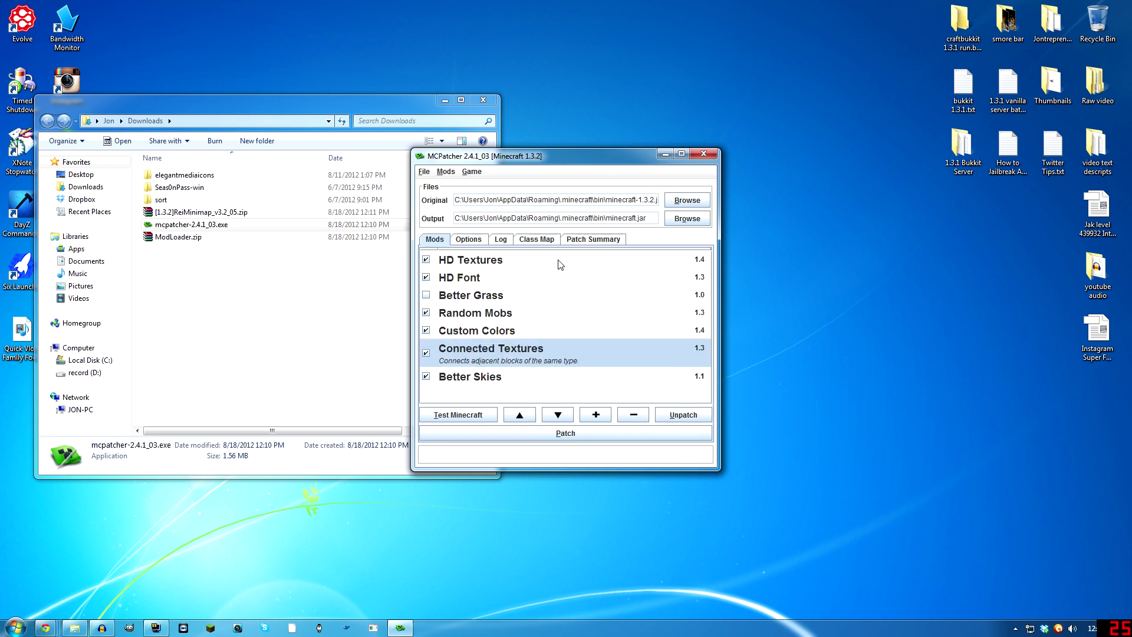
{"action": "left_click", "coordinate": [471, 266]}
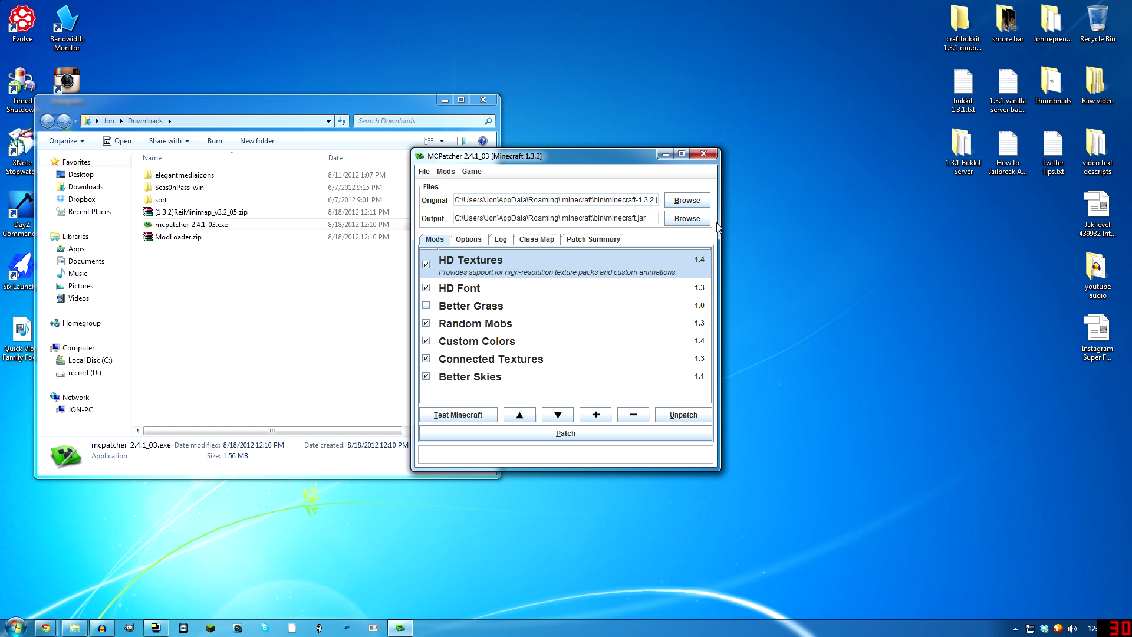
Step: Add ModLoader.zip from the Downloads folder to MCPatcher as an external mod, inserting all its files
{"action": "left_click_drag", "start_coordinate": [539, 159], "coordinate": [533, 205]}
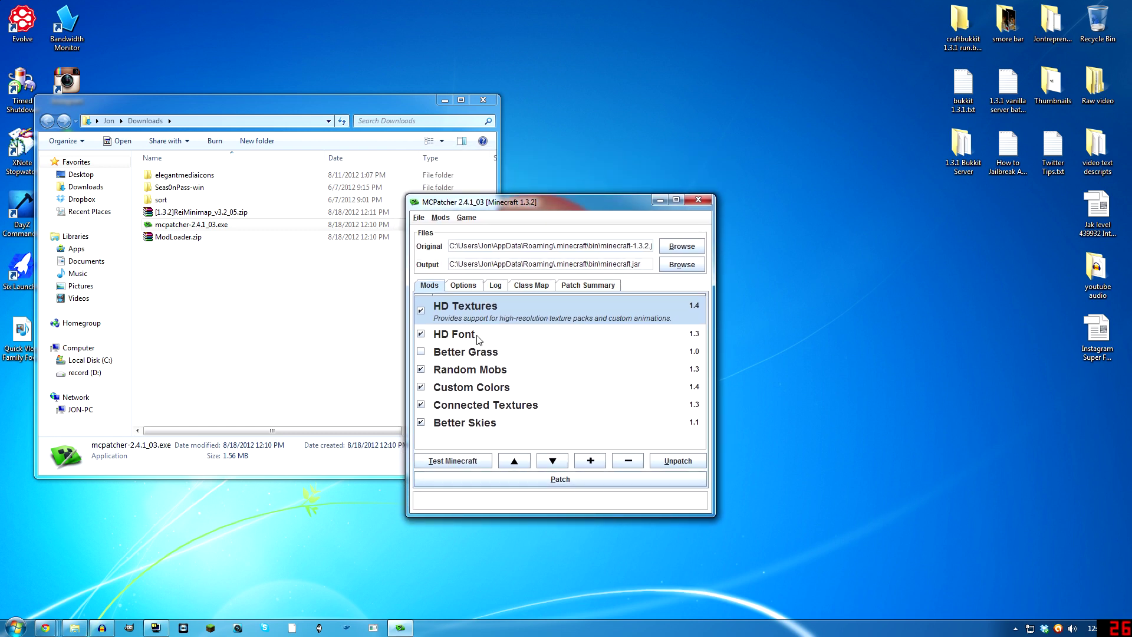
{"action": "left_click", "coordinate": [542, 483]}
{"action": "left_click", "coordinate": [589, 462]}
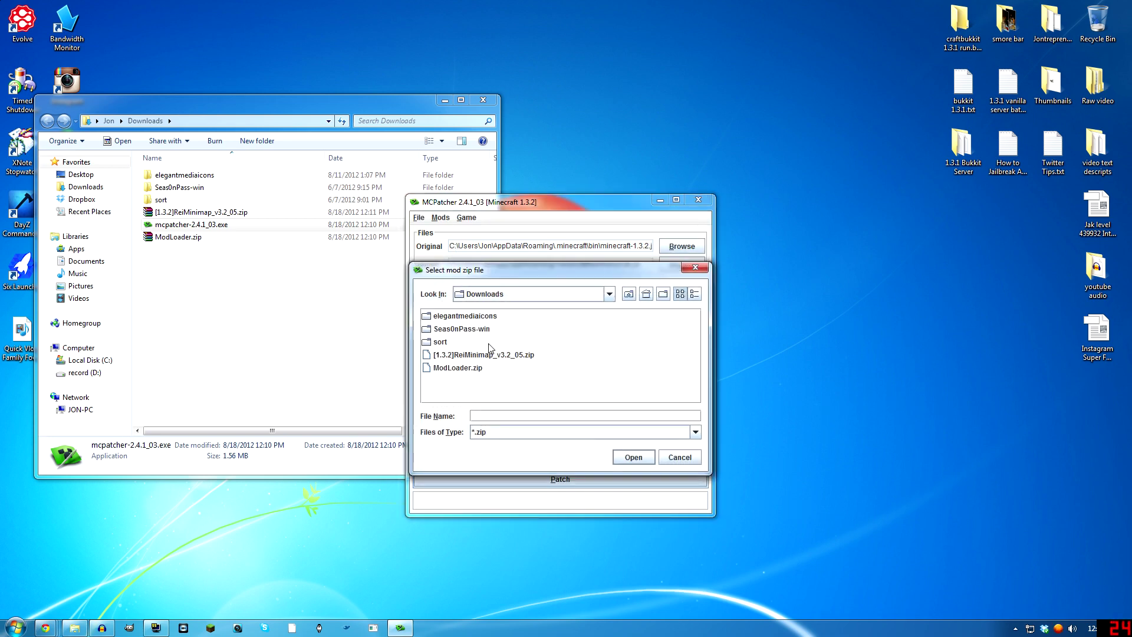
{"action": "left_click", "coordinate": [454, 368]}
{"action": "left_click", "coordinate": [633, 457]}
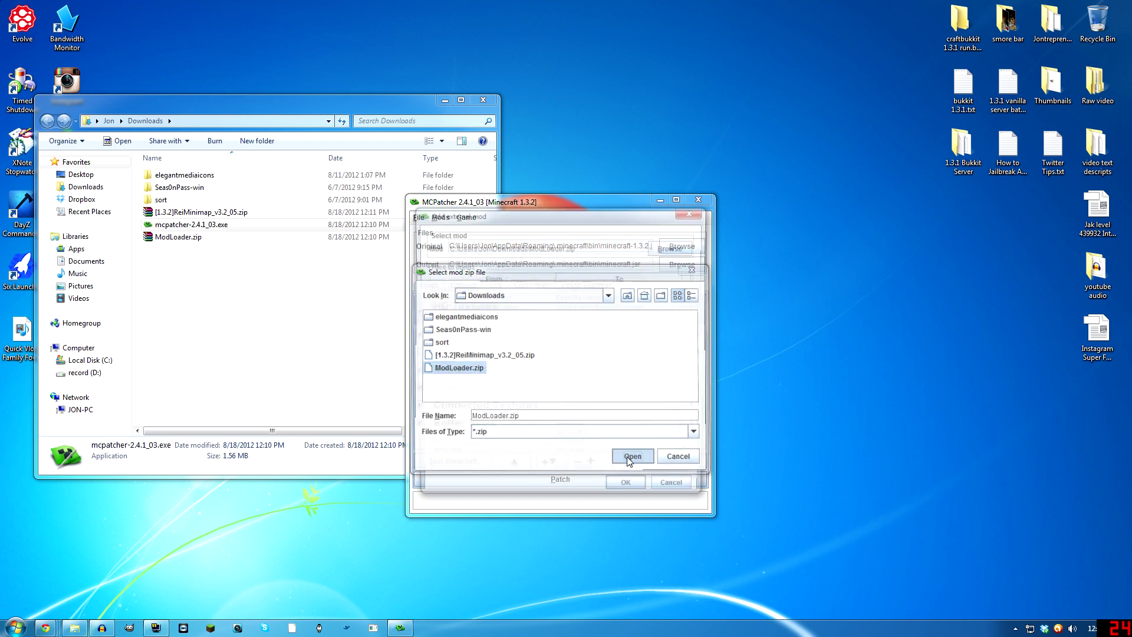
{"action": "left_click", "coordinate": [460, 298]}
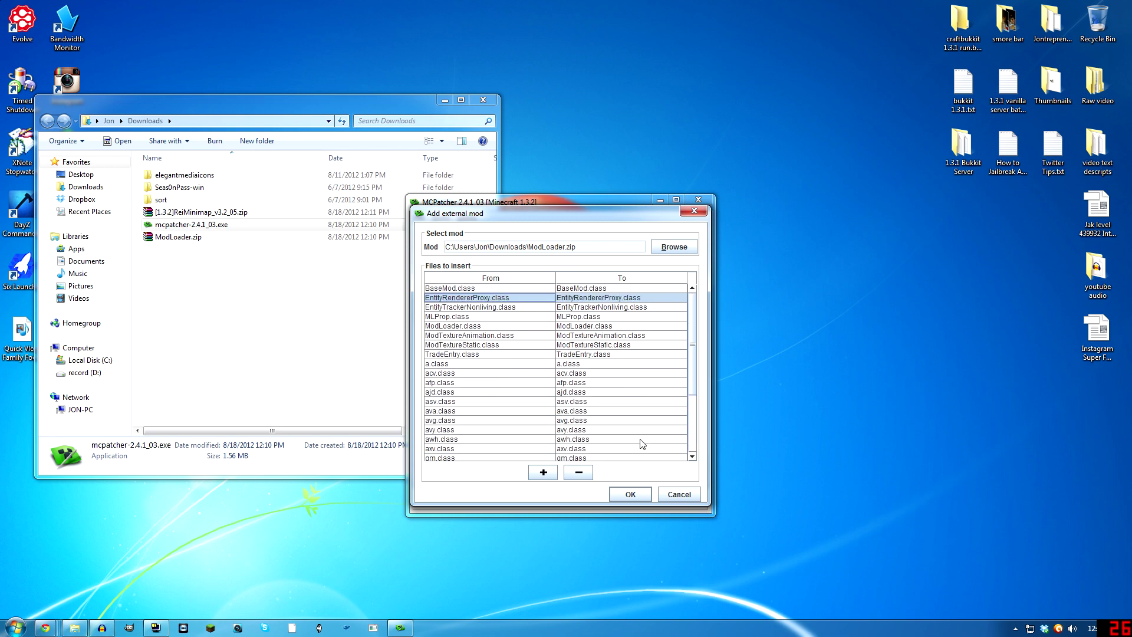
{"action": "left_click", "coordinate": [630, 494]}
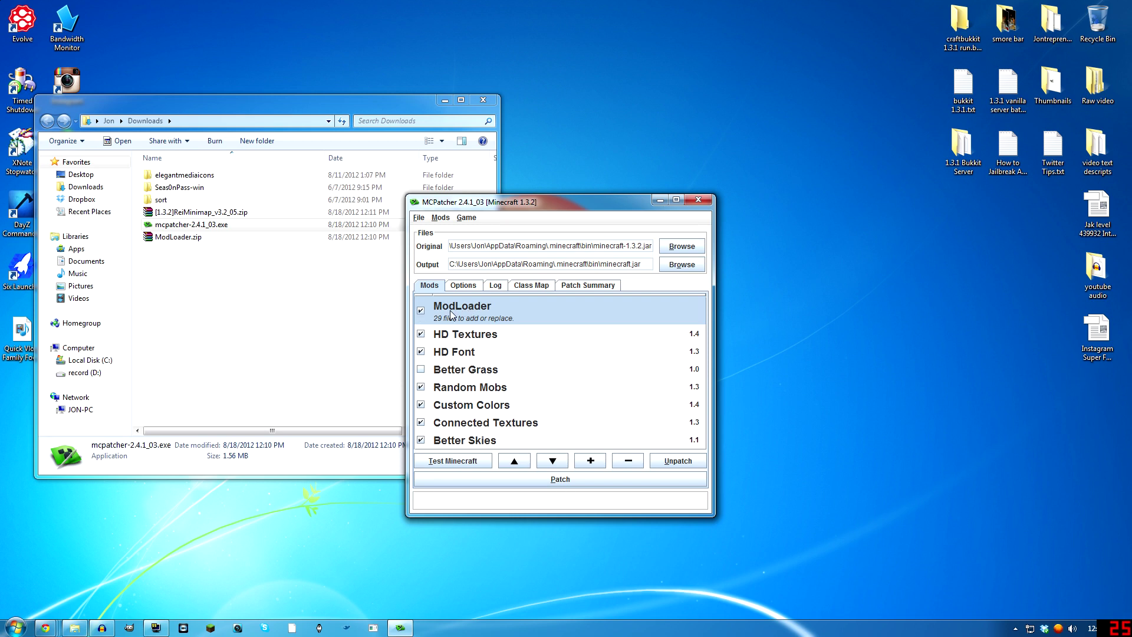
Step: Choose [1.3.2]ReiMinimap_v3.2_05.zip from the Downloads folder as another external mod for MCPatcher
{"action": "left_click", "coordinate": [544, 480]}
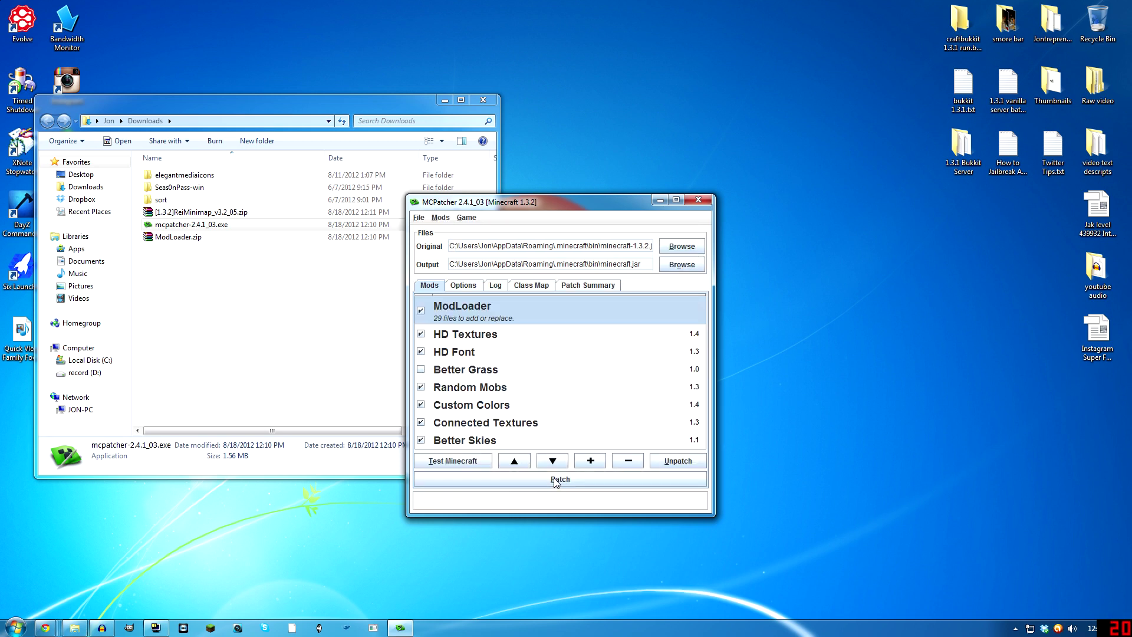
{"action": "left_click", "coordinate": [594, 462]}
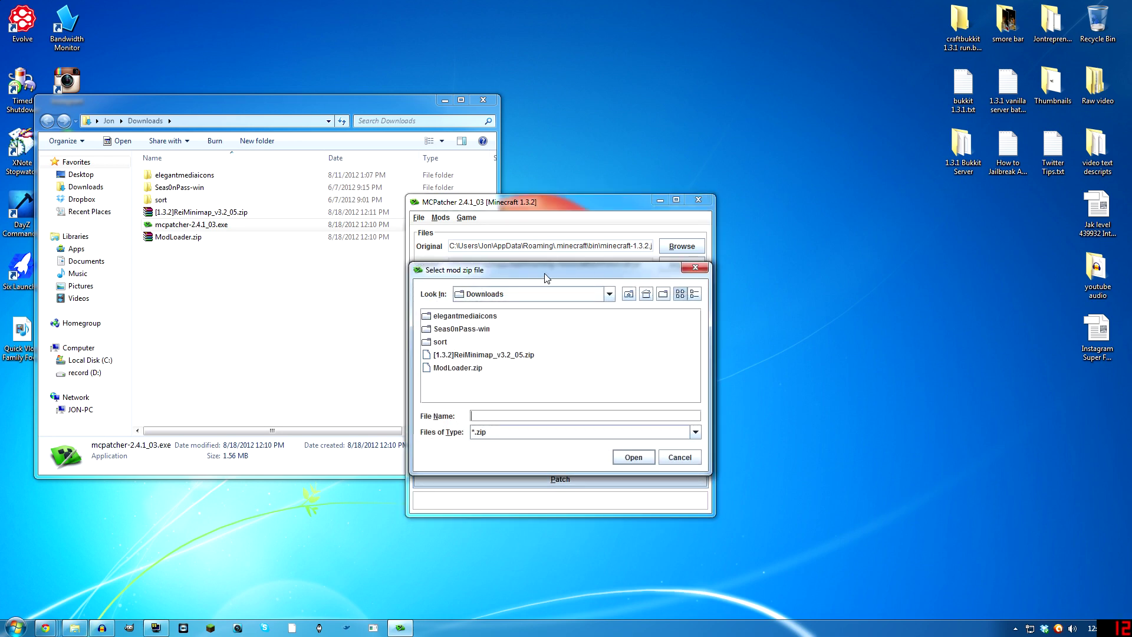
{"action": "left_click_drag", "start_coordinate": [547, 277], "coordinate": [486, 281]}
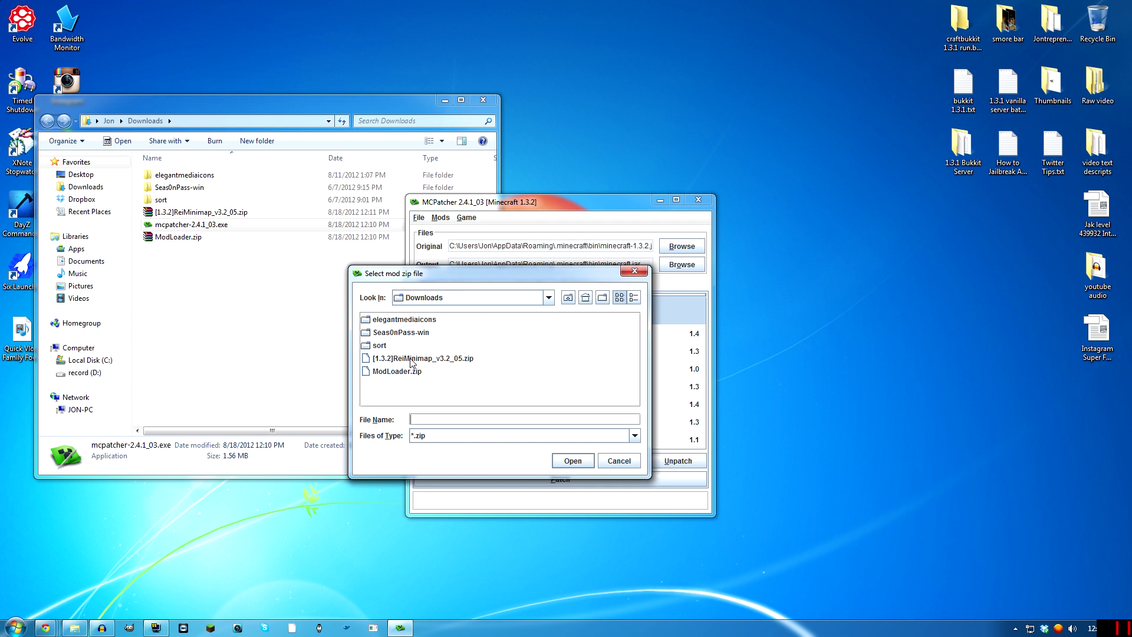
{"action": "left_click_drag", "start_coordinate": [506, 272], "coordinate": [511, 238]}
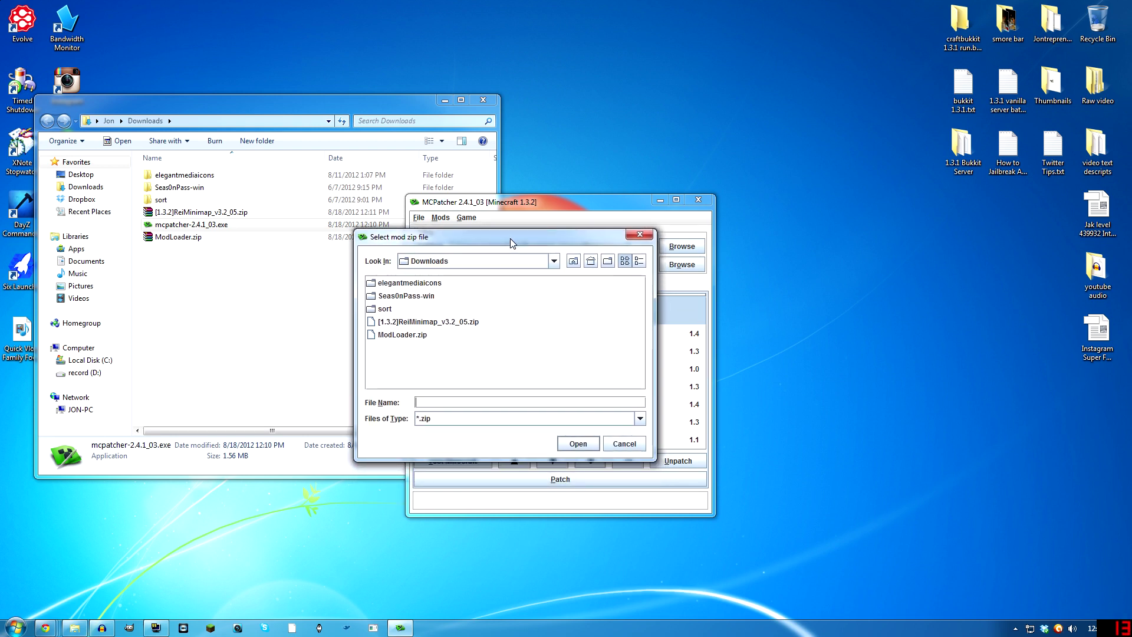
{"action": "left_click", "coordinate": [402, 324]}
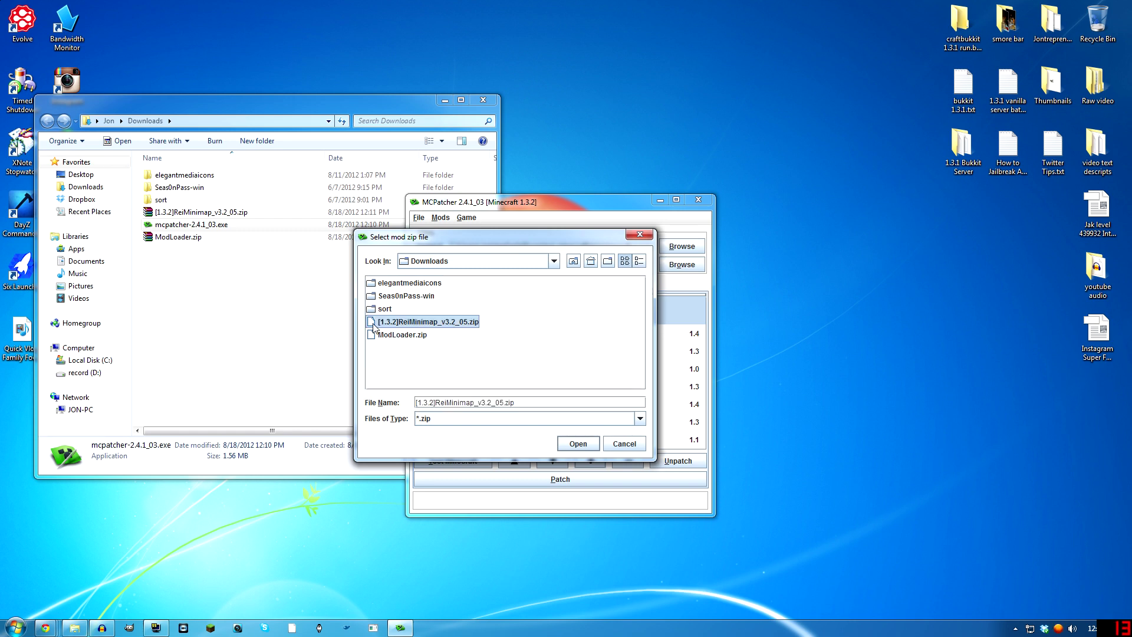
{"action": "left_click", "coordinate": [577, 444]}
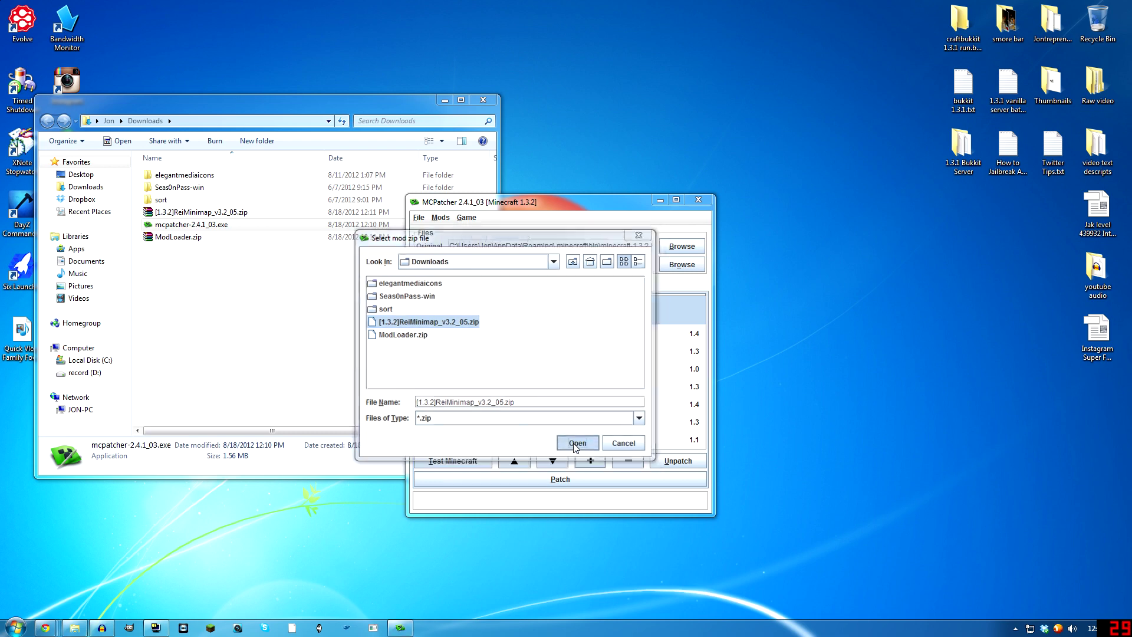
Step: Examine the minimap archive's folder tree, collapsing and re-expanding its root folder to view reifnsk, minimap and zantextures
{"action": "left_click_drag", "start_coordinate": [543, 199], "coordinate": [481, 243]}
{"action": "key", "text": "Down"}
{"action": "key", "text": "Down"}
{"action": "key", "text": "Down"}
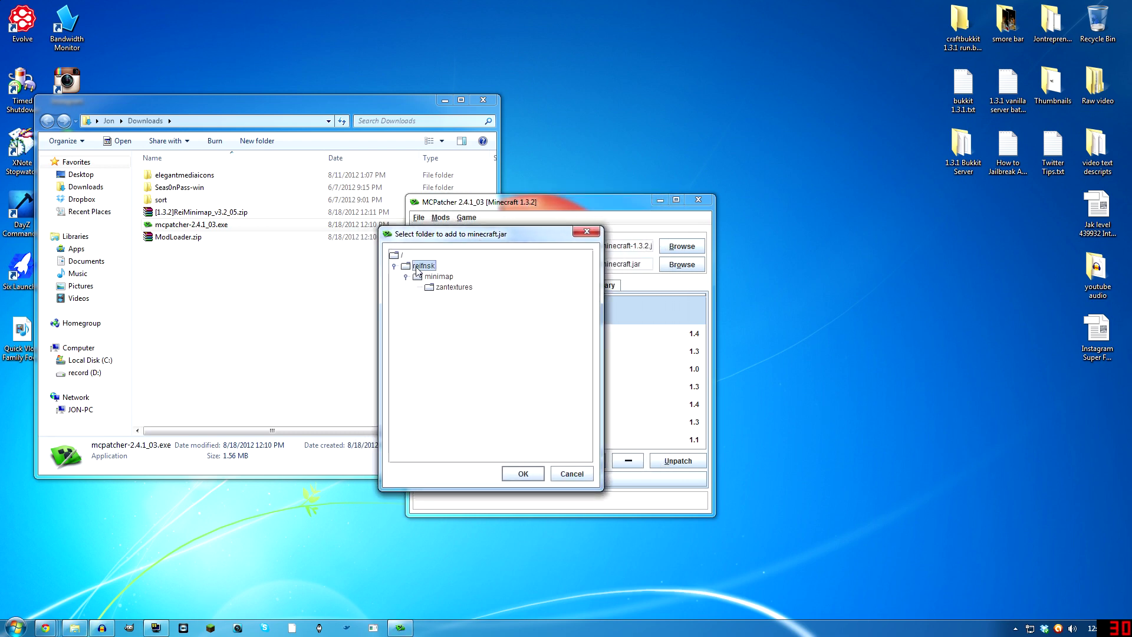
{"action": "key", "text": "Up"}
{"action": "key", "text": "Up"}
{"action": "key", "text": "Up"}
{"action": "double_click", "coordinate": [399, 258]}
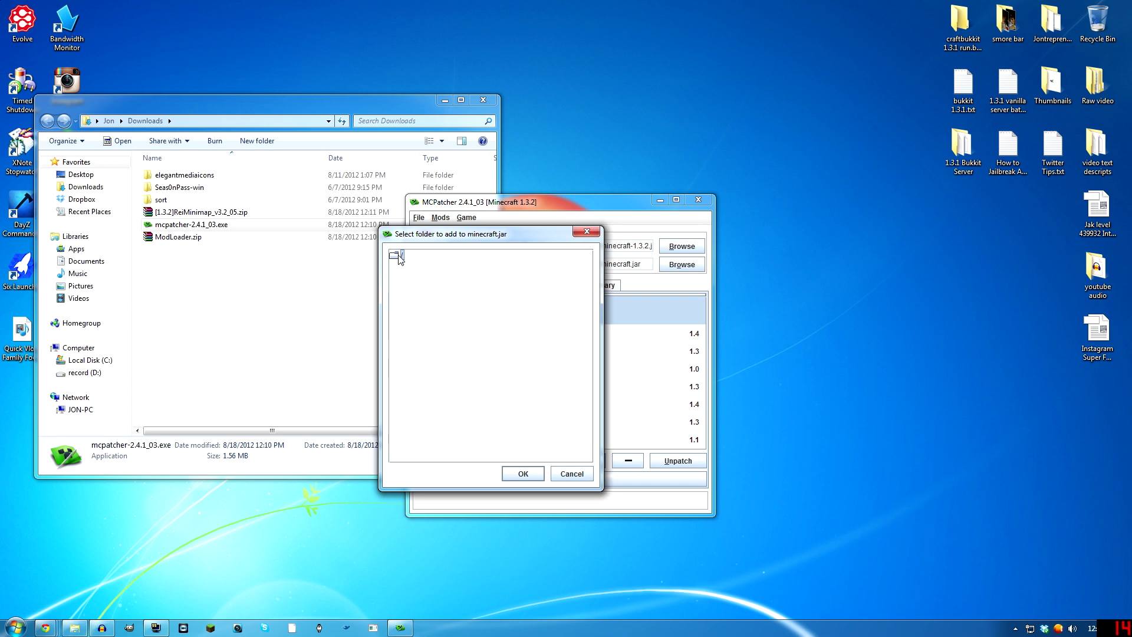
{"action": "double_click", "coordinate": [402, 259]}
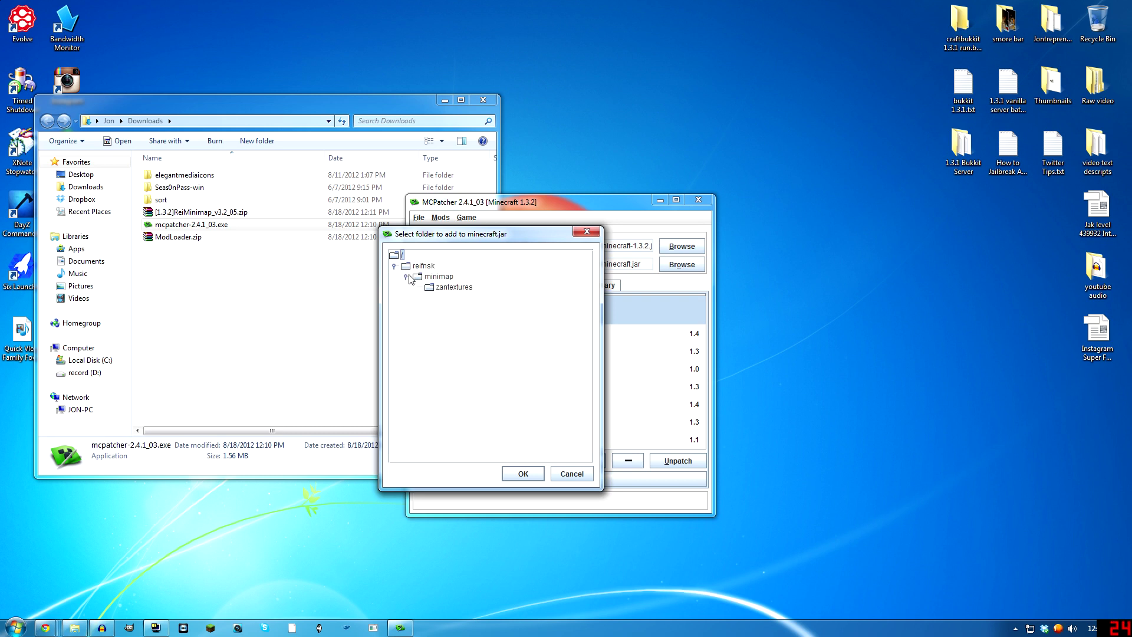
Step: Select the archive's root folder to insert all its files, and add Rei's Minimap to the mod list
{"action": "left_click", "coordinate": [439, 288]}
{"action": "left_click", "coordinate": [436, 277]}
{"action": "left_click", "coordinate": [422, 266]}
{"action": "left_click", "coordinate": [400, 255]}
{"action": "left_click", "coordinate": [522, 474]}
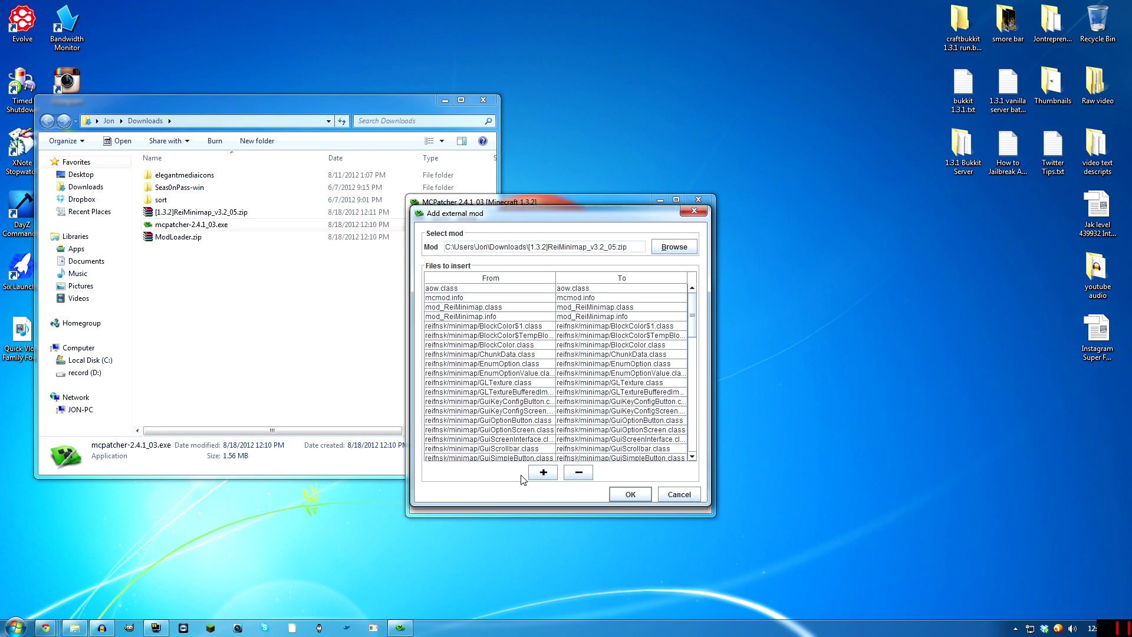
{"action": "left_click", "coordinate": [622, 497]}
{"action": "left_click", "coordinate": [459, 328]}
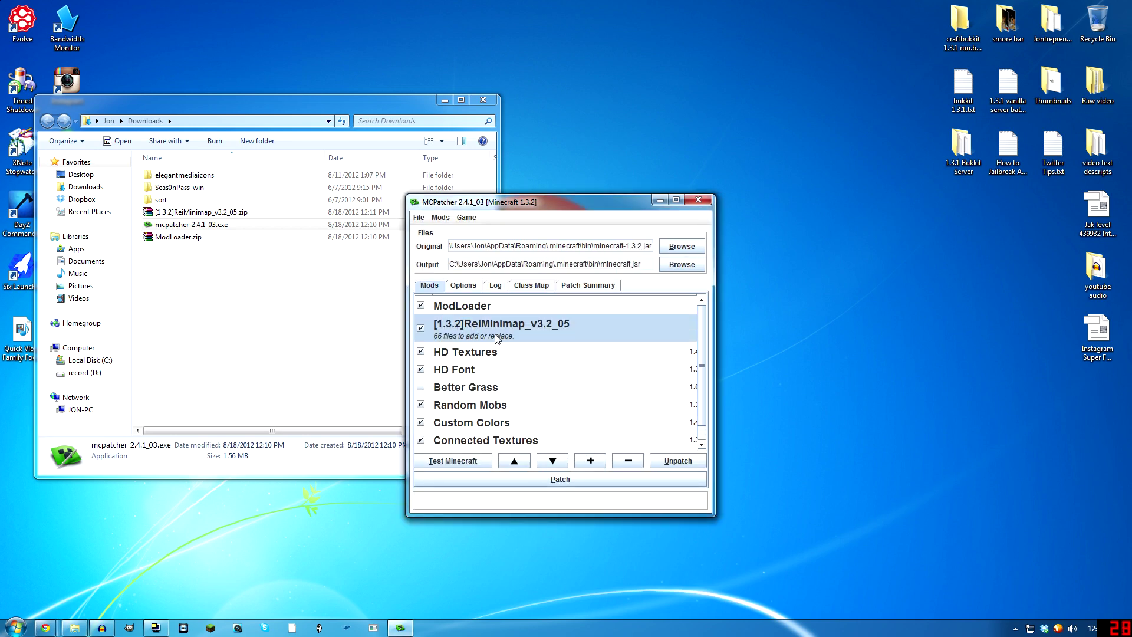
Step: Review the mod commands and the selectable Minecraft version profiles in MCPatcher
{"action": "left_click", "coordinate": [570, 483]}
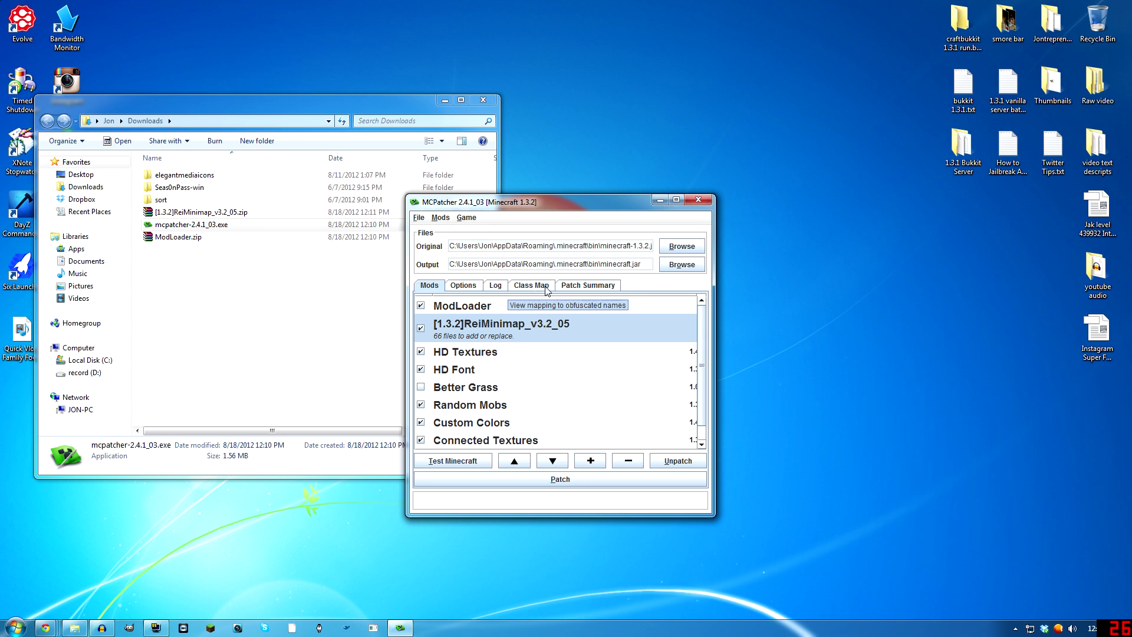
{"action": "left_click", "coordinate": [575, 286]}
{"action": "left_click", "coordinate": [475, 287]}
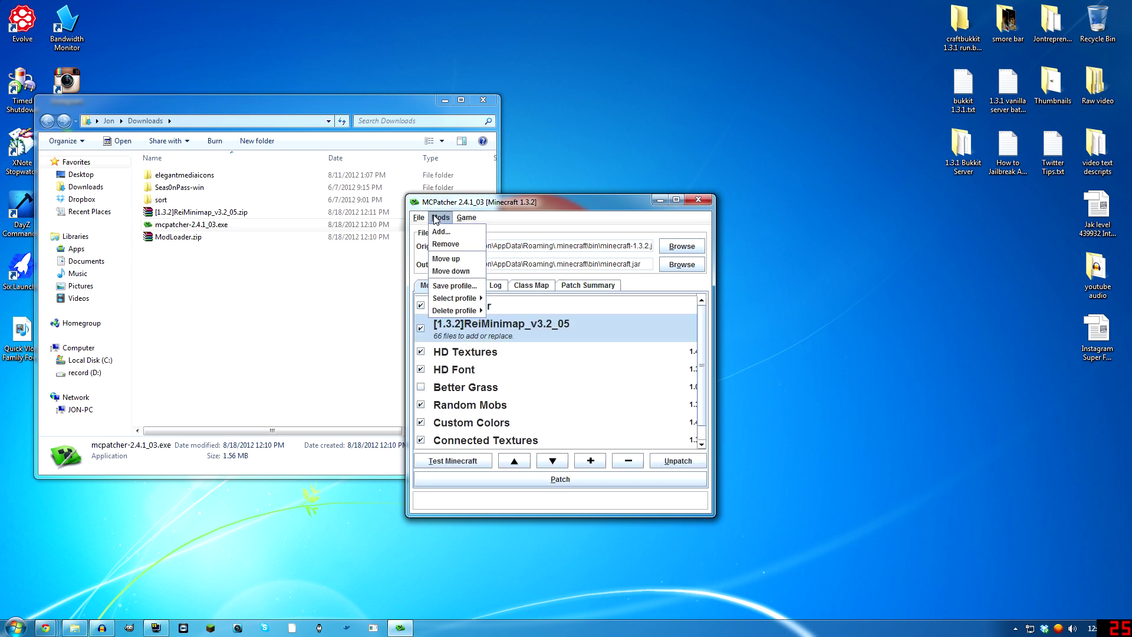
{"action": "mouse_move", "coordinate": [457, 298]}
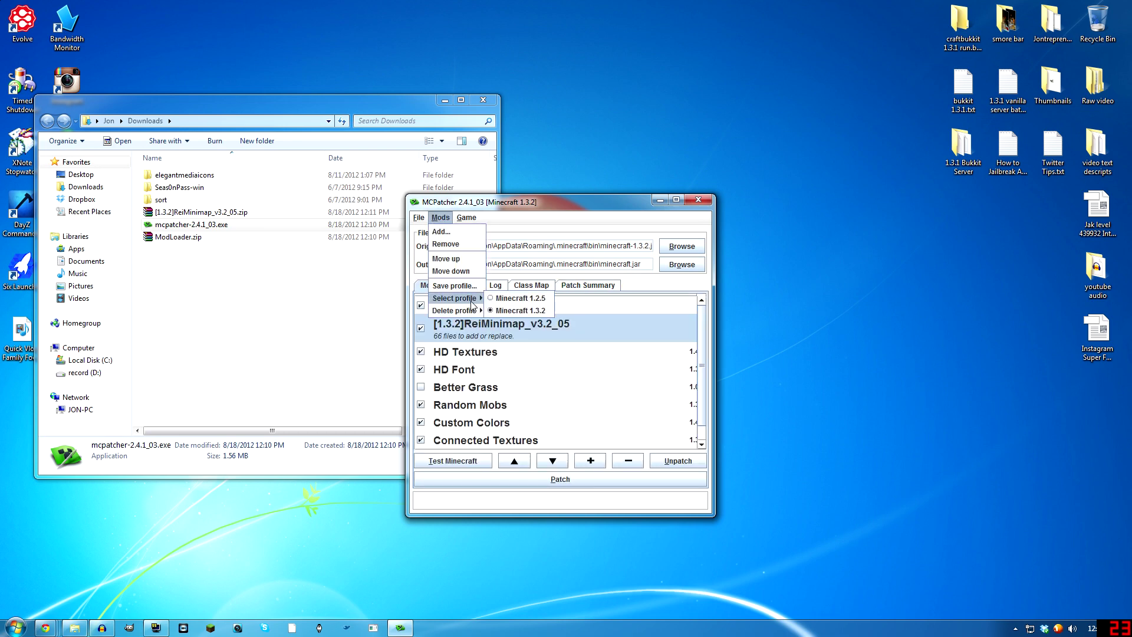
{"action": "left_click", "coordinate": [539, 207]}
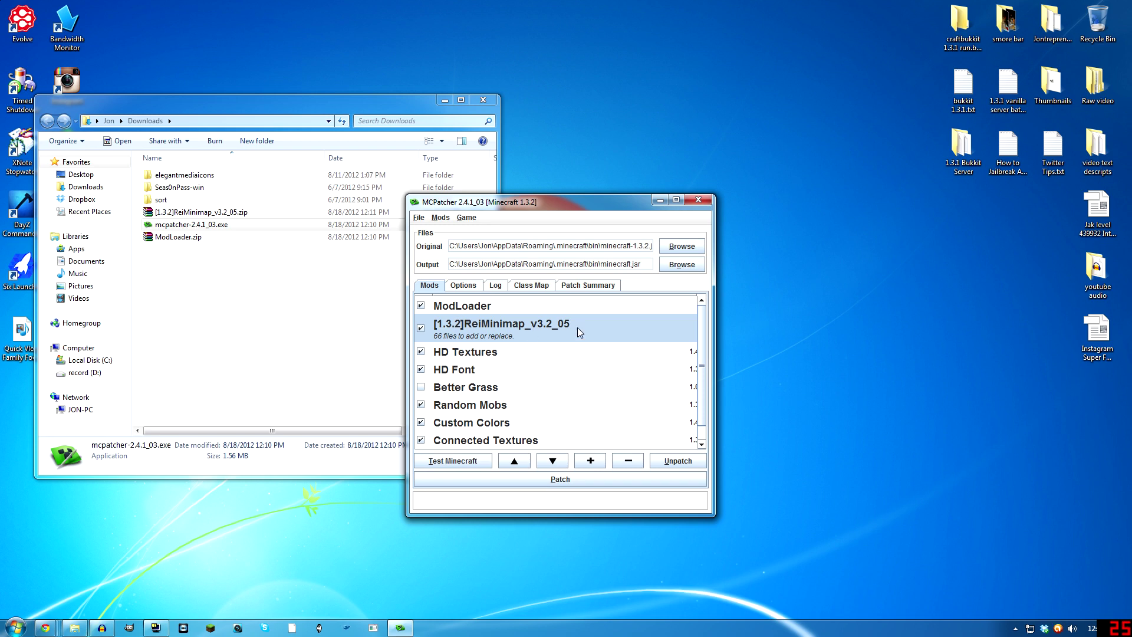
{"action": "mouse_move", "coordinate": [713, 309]}
{"action": "left_mouse_down"}
{"action": "mouse_move", "coordinate": [731, 309]}
{"action": "mouse_move", "coordinate": [706, 317]}
{"action": "left_mouse_up"}
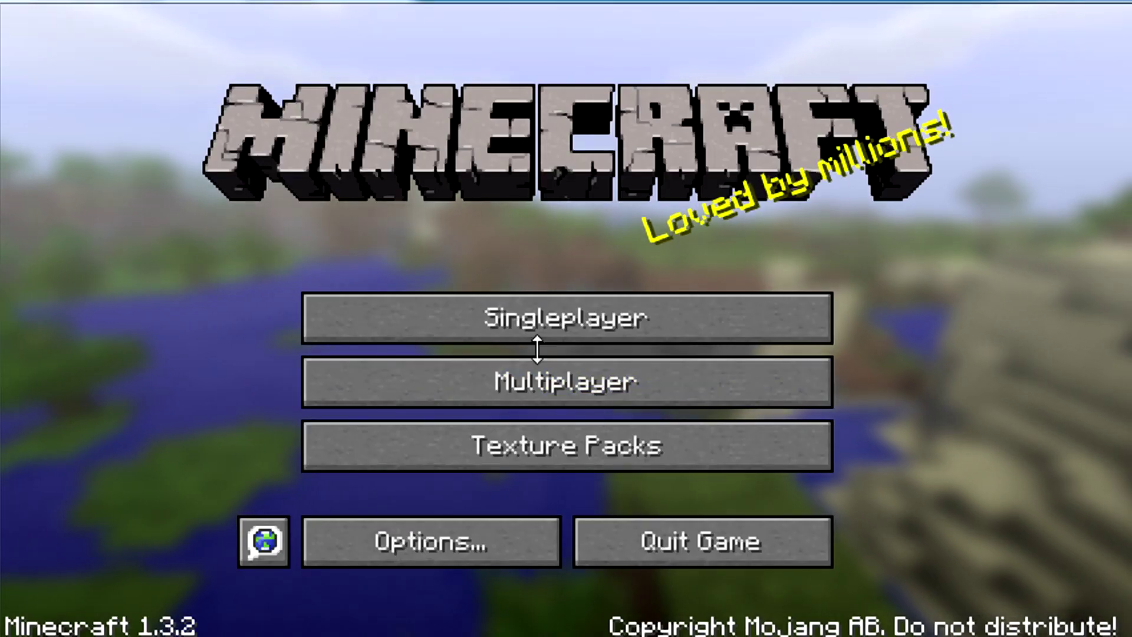
Step: In Minecraft, create a new singleplayer world named New World with the game mode set to Creative
{"action": "left_click", "coordinate": [468, 324]}
{"action": "left_click", "coordinate": [746, 533]}
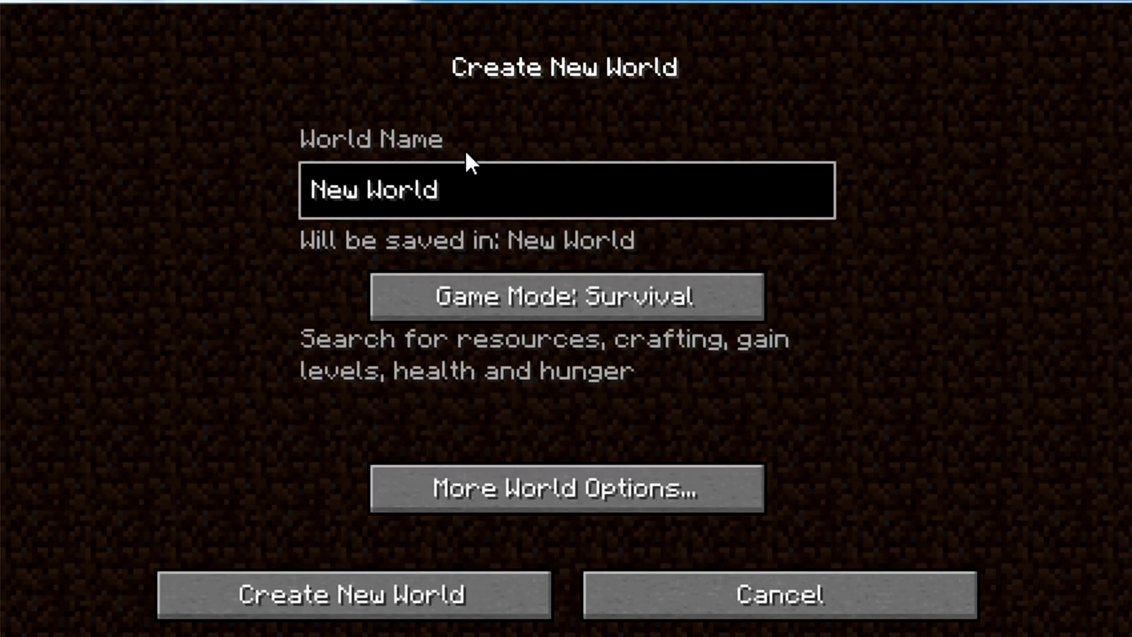
{"action": "left_click", "coordinate": [563, 298]}
{"action": "left_click", "coordinate": [564, 298]}
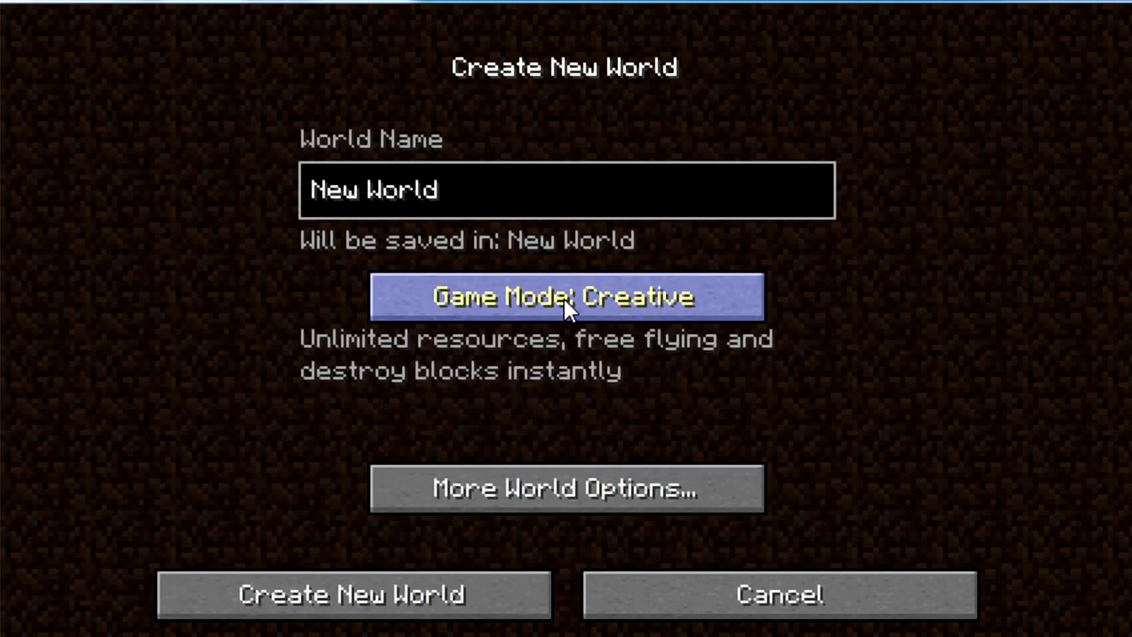
{"action": "left_click", "coordinate": [405, 606]}
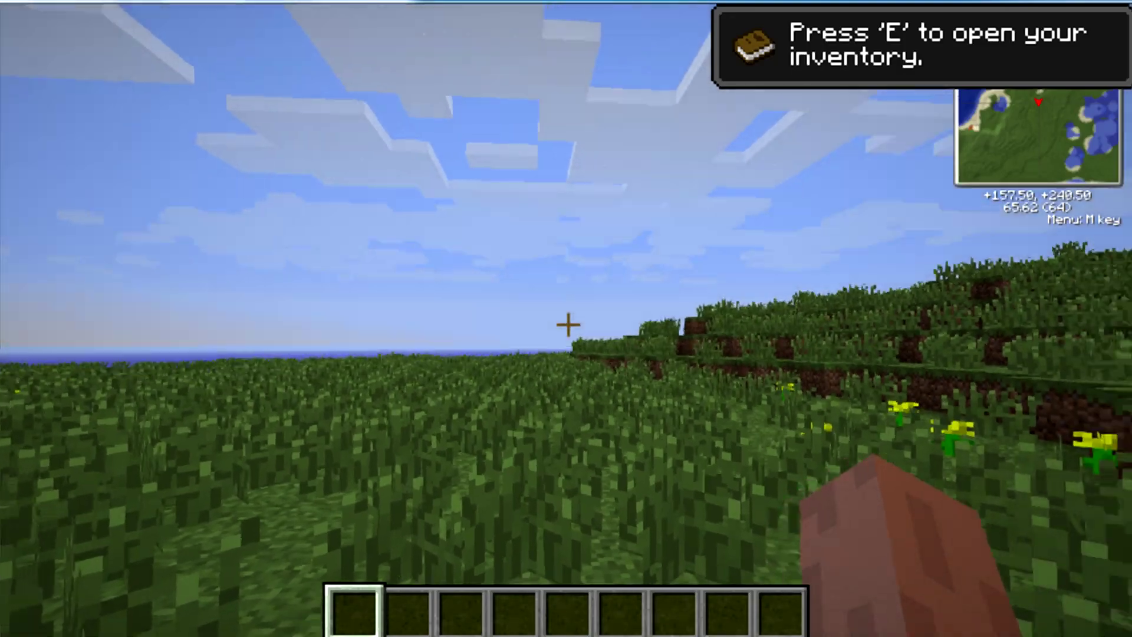
Step: Break the tall grass in front of the player, and briefly open and close the inventory
{"action": "left_click", "coordinate": [568, 324]}
{"action": "left_click", "coordinate": [568, 324]}
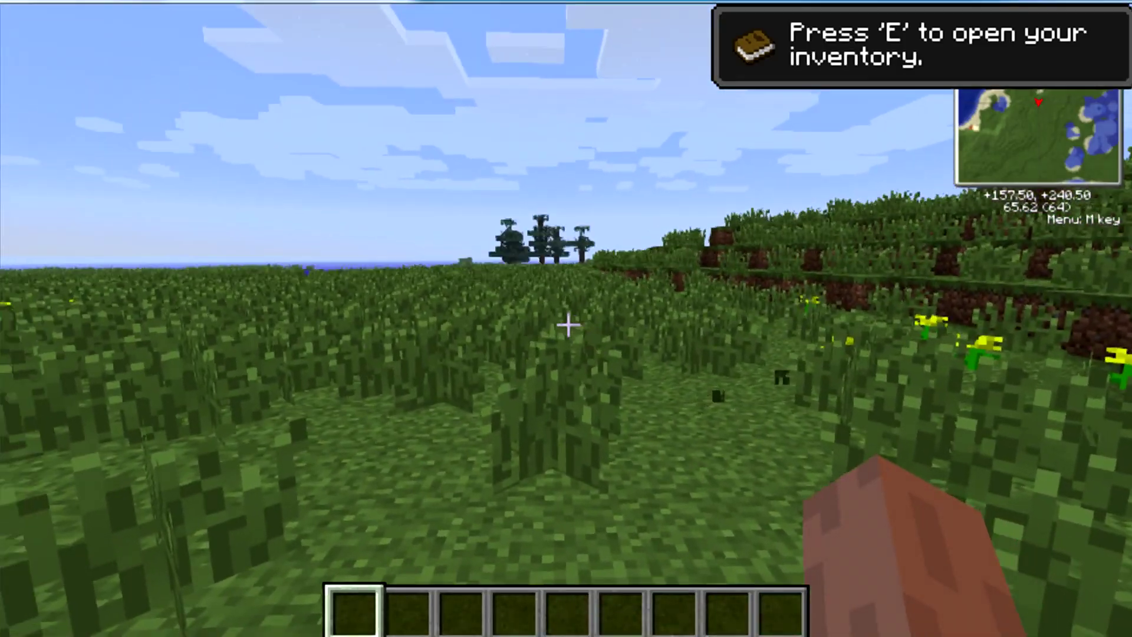
{"action": "key", "text": "e"}
{"action": "key", "text": "e"}
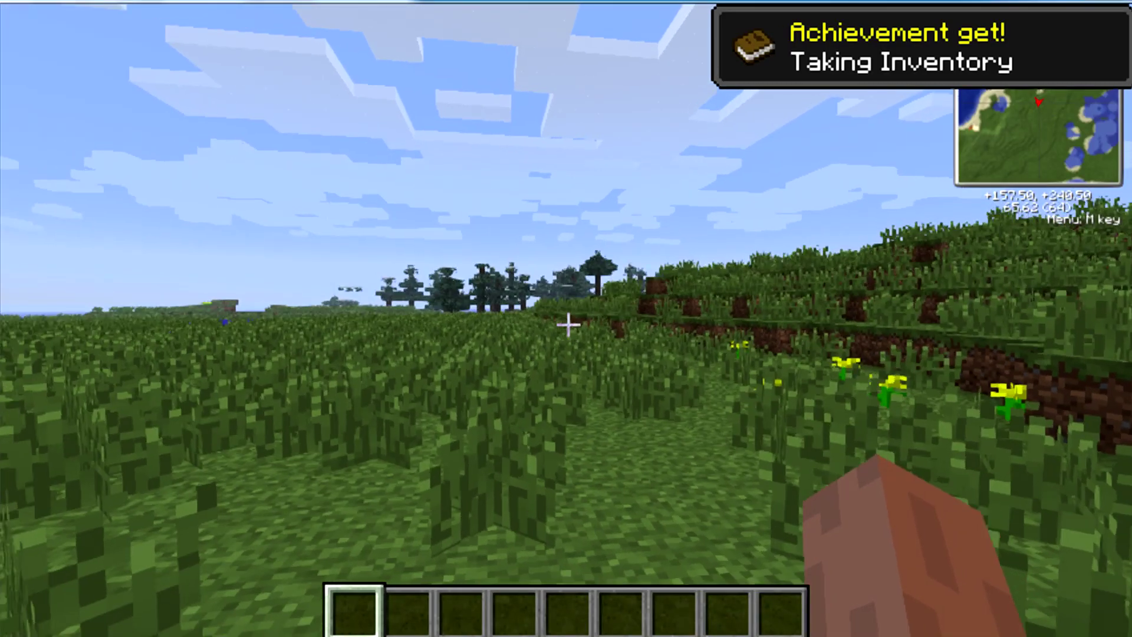
Step: Open the Rei's Minimap menu and try switching the minimap off and its Render Type to Biome, restoring Enabled and Surface
{"action": "key", "text": "m"}
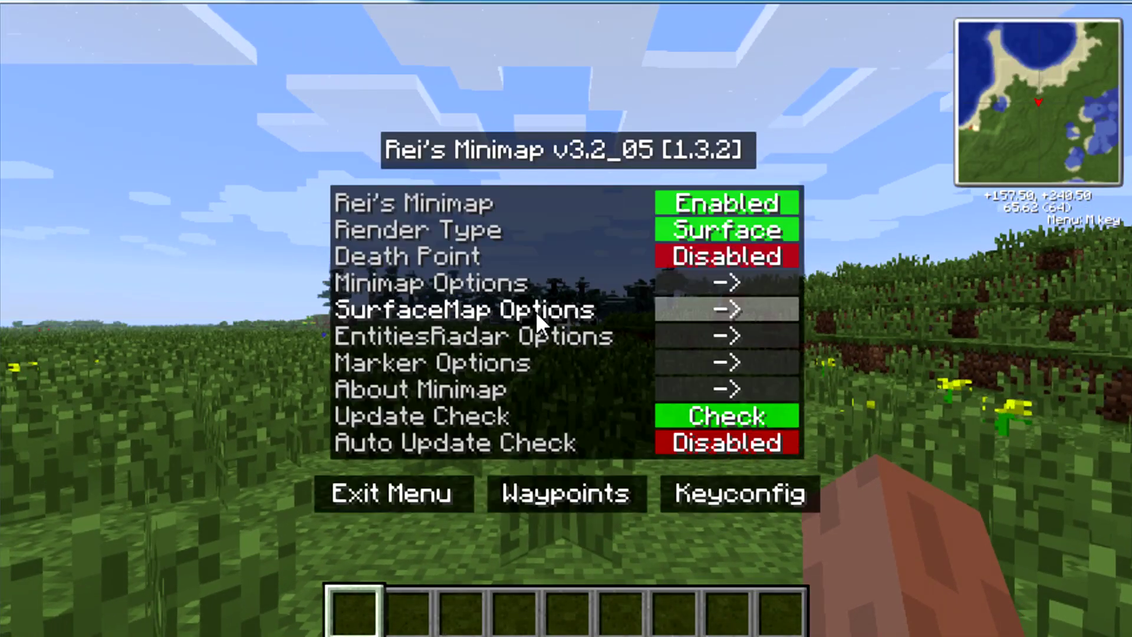
{"action": "left_click", "coordinate": [727, 204]}
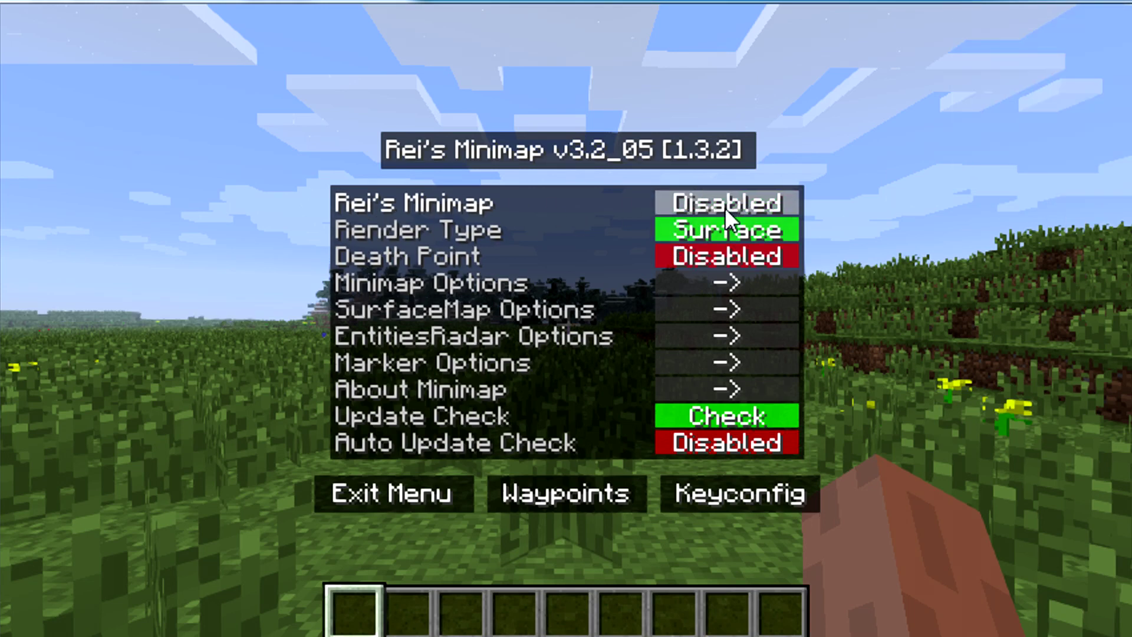
{"action": "left_click", "coordinate": [724, 205]}
{"action": "left_click", "coordinate": [715, 230]}
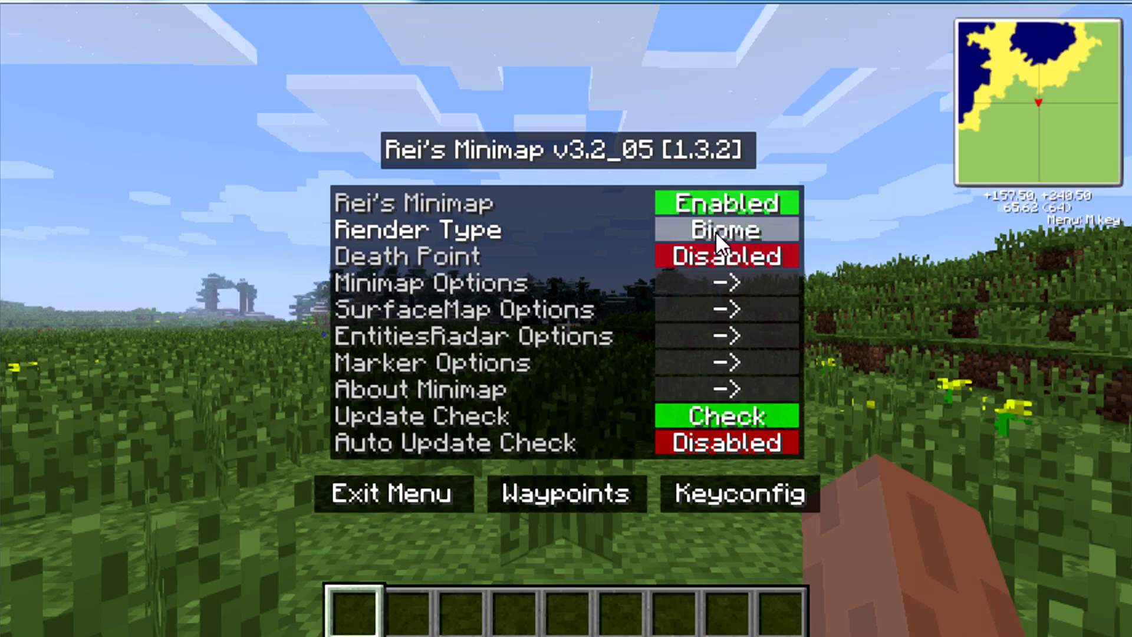
{"action": "left_click", "coordinate": [716, 231]}
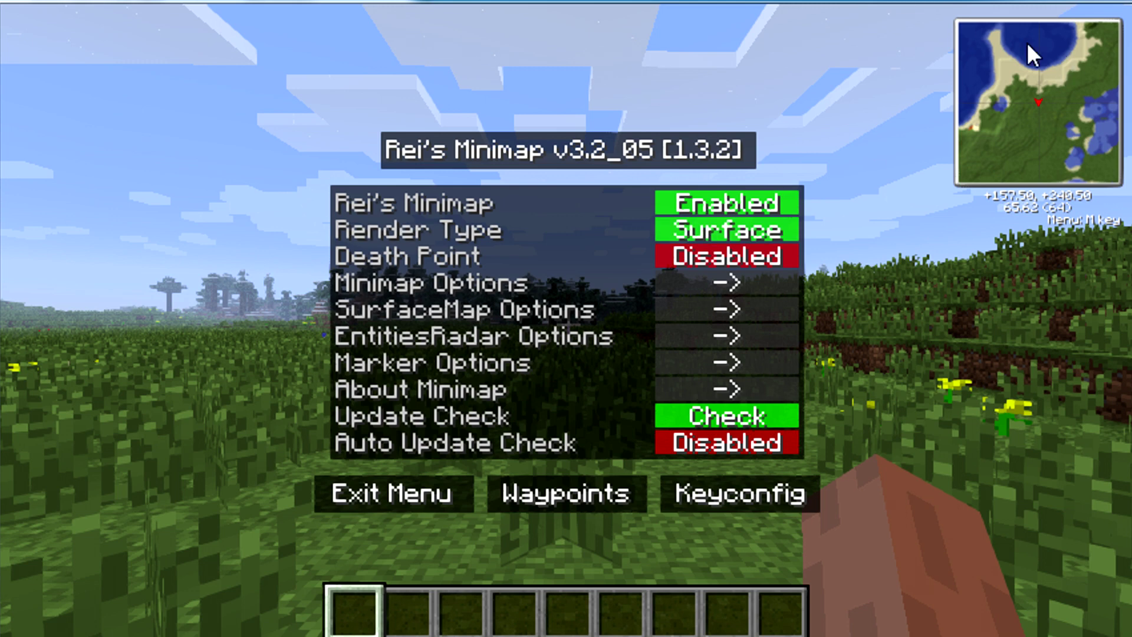
{"action": "left_click", "coordinate": [708, 231]}
{"action": "left_click", "coordinate": [709, 230]}
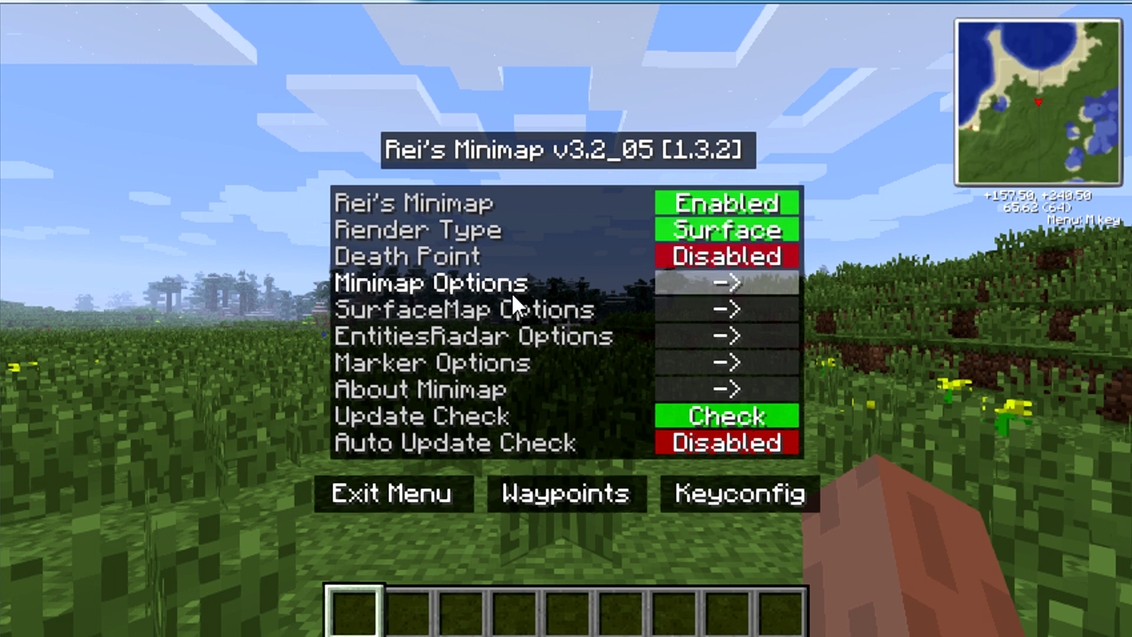
Step: Look through the minimap's settings, including SurfaceMap Options, Marker Options and the key configuration, without changing any
{"action": "left_click", "coordinate": [724, 415]}
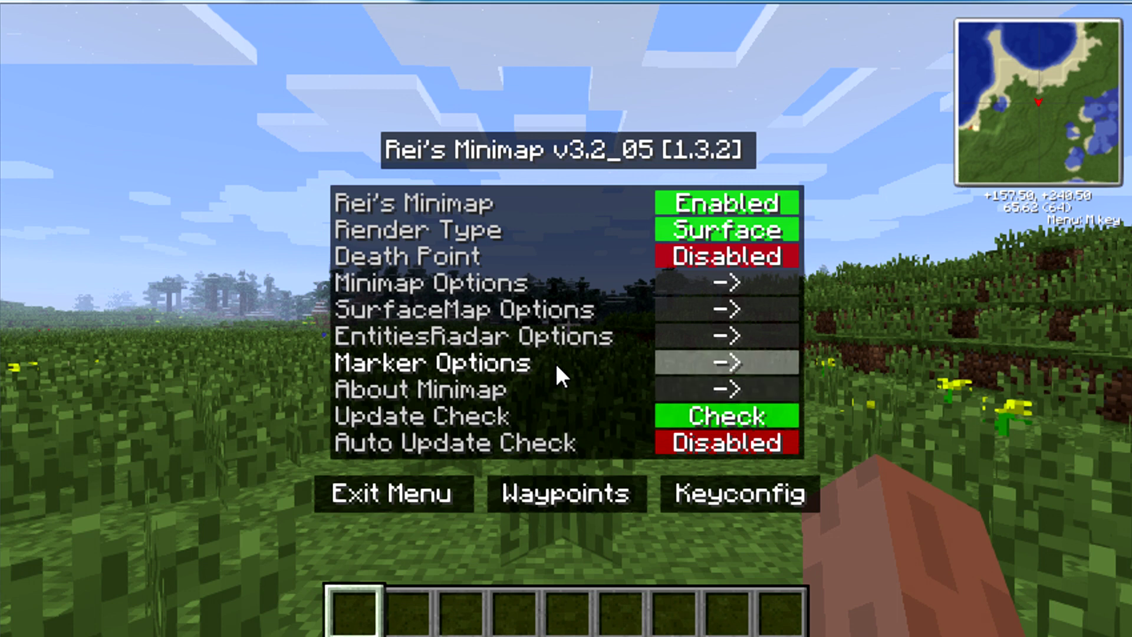
{"action": "left_click", "coordinate": [728, 359]}
{"action": "left_click", "coordinate": [599, 429]}
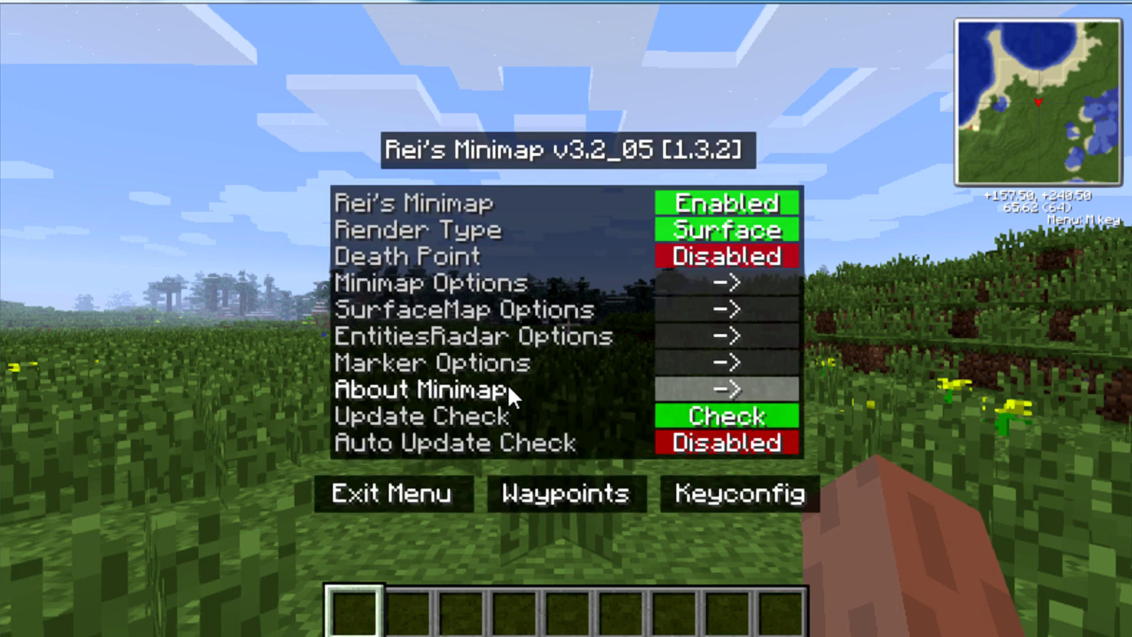
{"action": "left_click", "coordinate": [695, 306]}
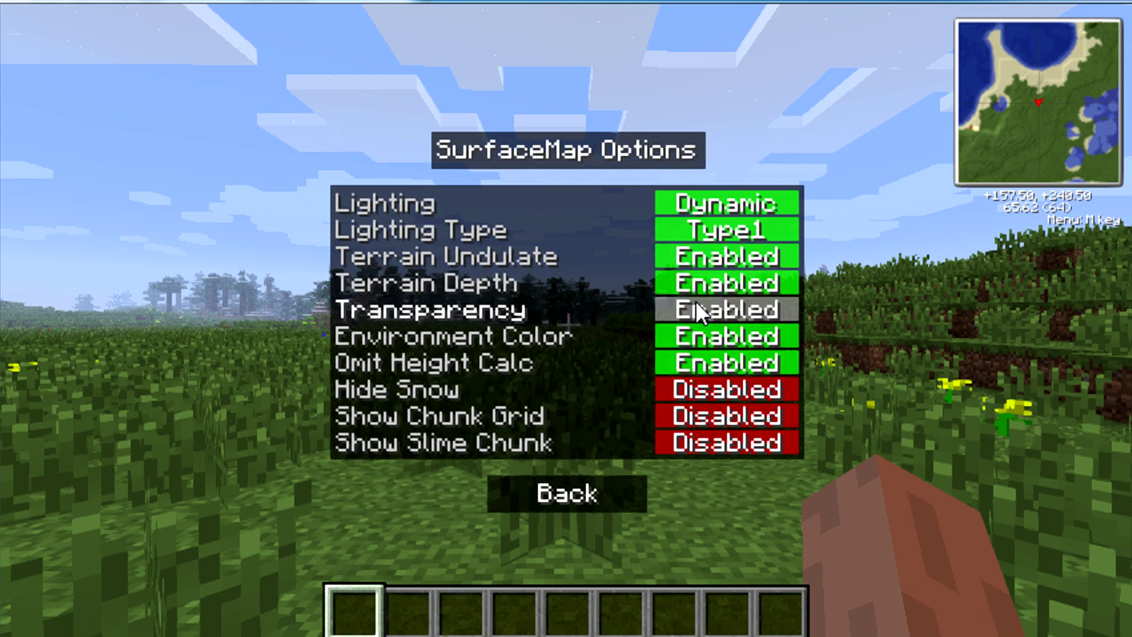
{"action": "left_click", "coordinate": [560, 498]}
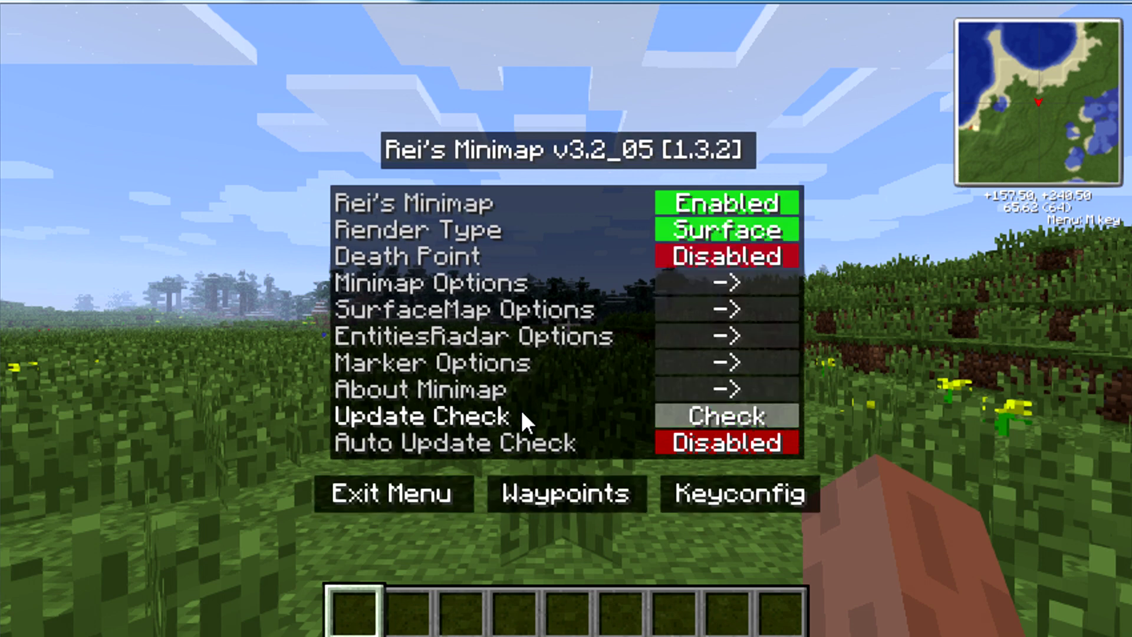
{"action": "left_click", "coordinate": [705, 364]}
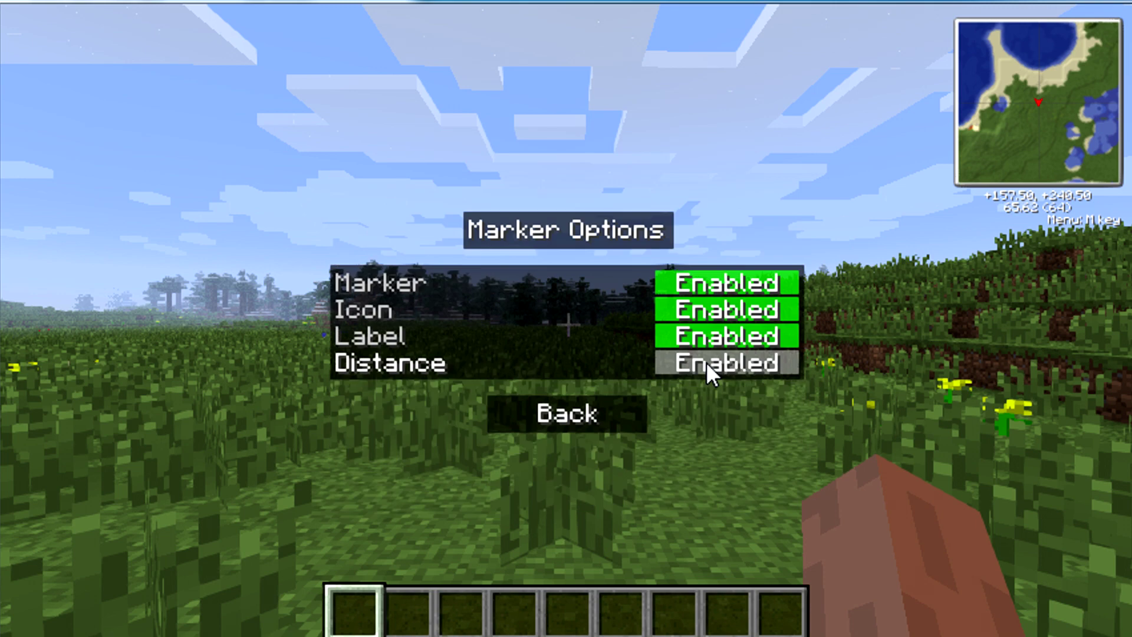
{"action": "key", "text": "Escape"}
{"action": "key", "text": "m"}
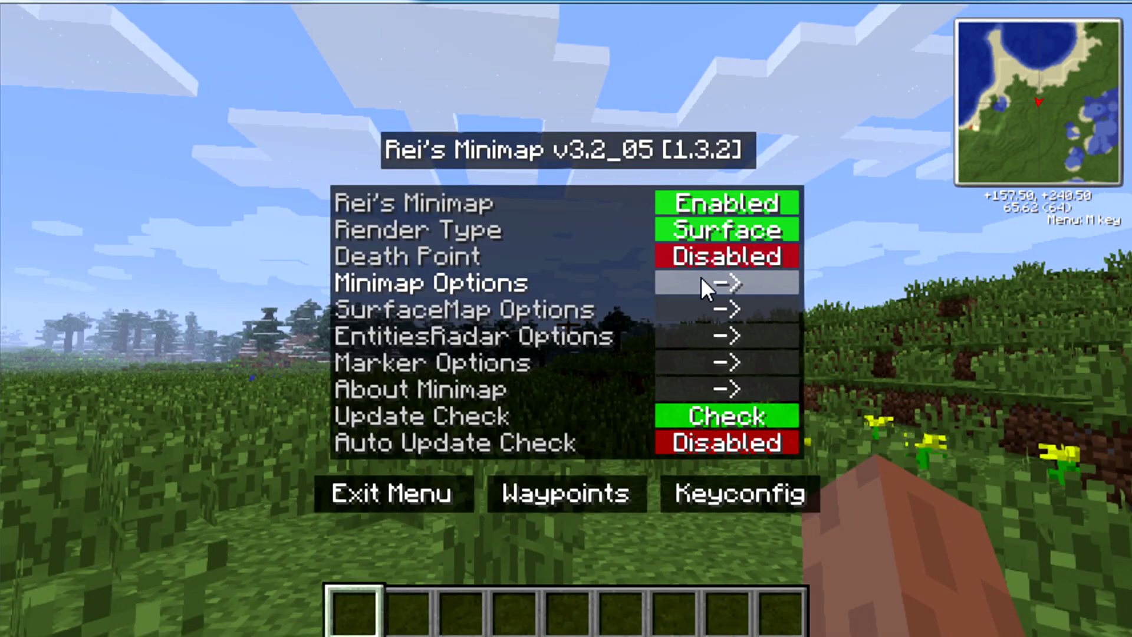
{"action": "left_click", "coordinate": [747, 487]}
{"action": "key", "text": "Escape"}
Step: Set the Map Shape to Round in Rei's Minimap's Minimap Options
{"action": "key", "text": "m"}
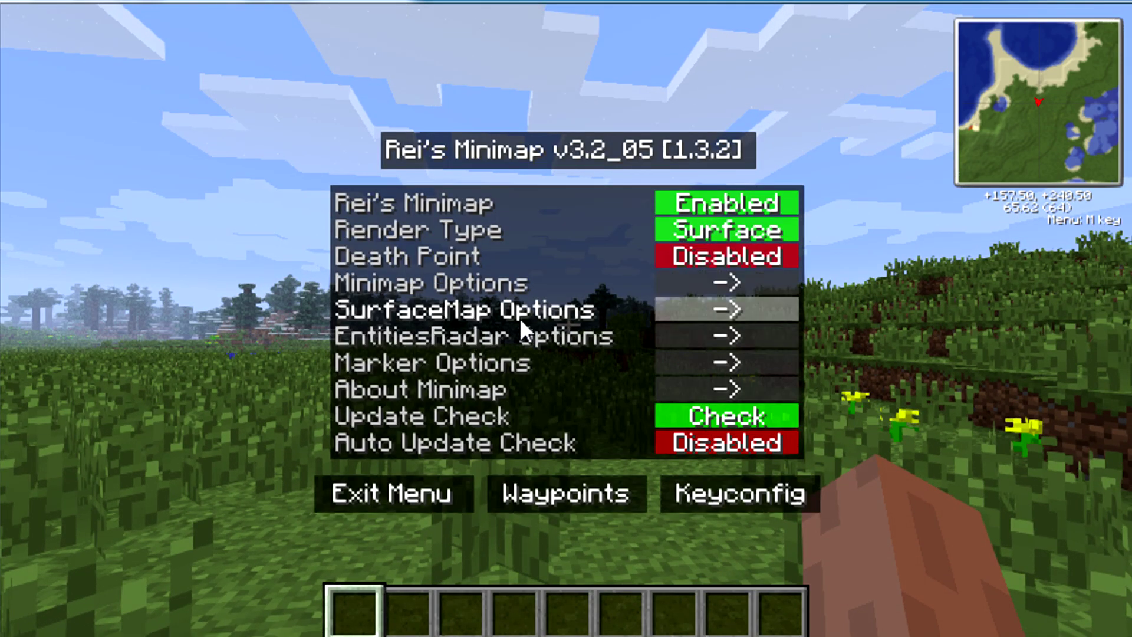
{"action": "left_click", "coordinate": [734, 289]}
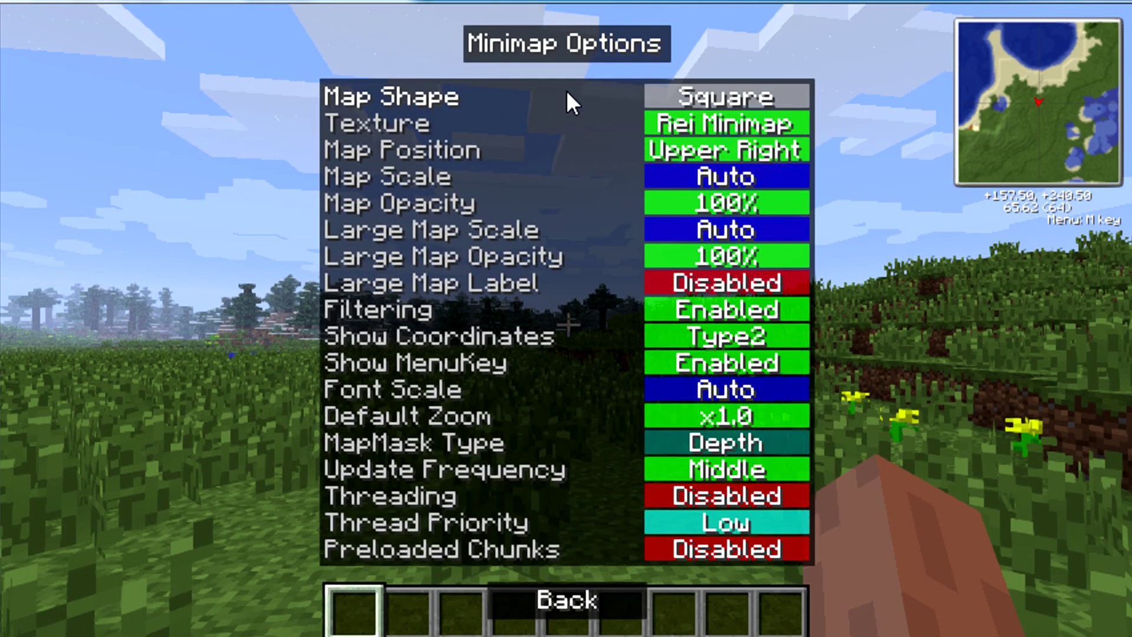
{"action": "left_click", "coordinate": [731, 96]}
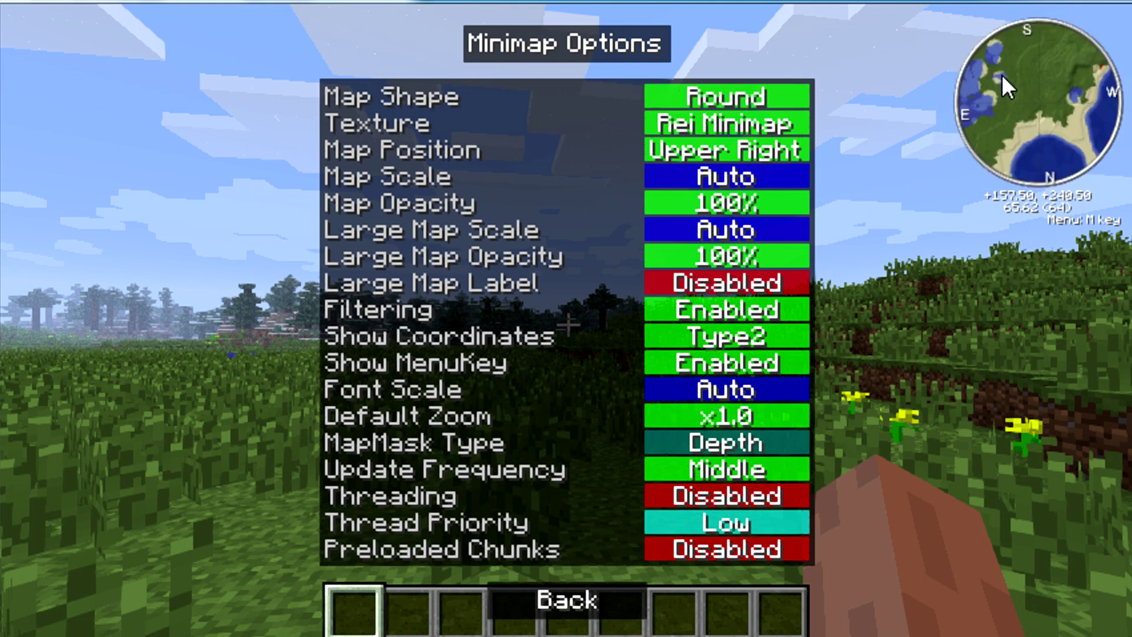
Step: Try the Zan Minimap texture and cycle through the other map positions, restoring Rei Minimap and Upper Right
{"action": "left_click", "coordinate": [741, 130]}
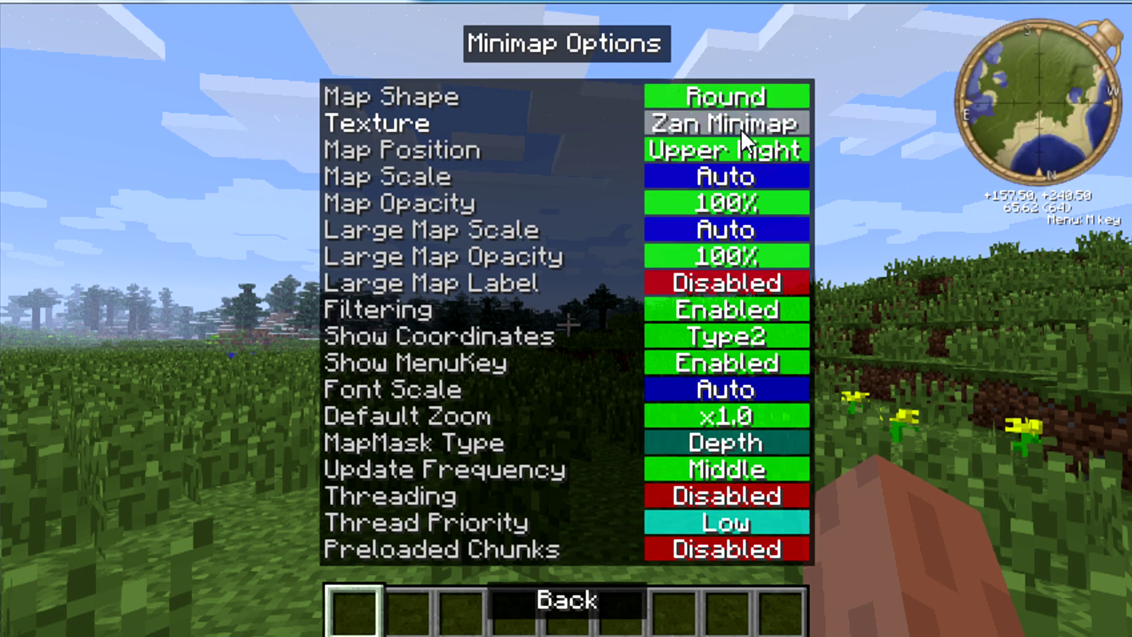
{"action": "left_click", "coordinate": [741, 130]}
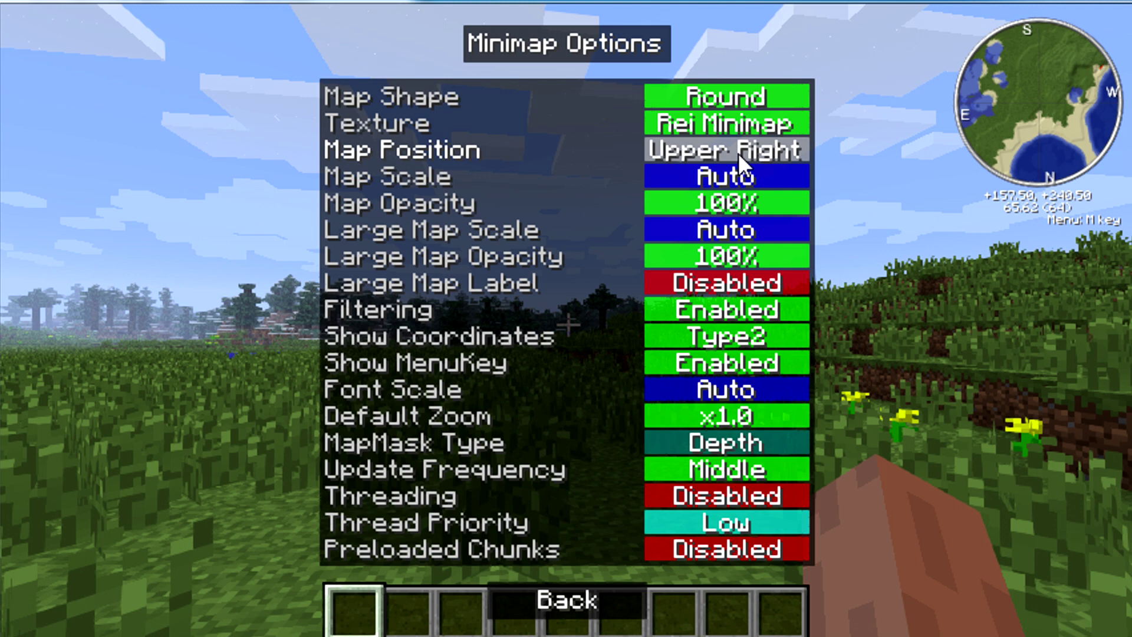
{"action": "left_click", "coordinate": [738, 153]}
{"action": "left_click", "coordinate": [737, 154]}
{"action": "left_click", "coordinate": [737, 154]}
{"action": "left_click", "coordinate": [737, 154]}
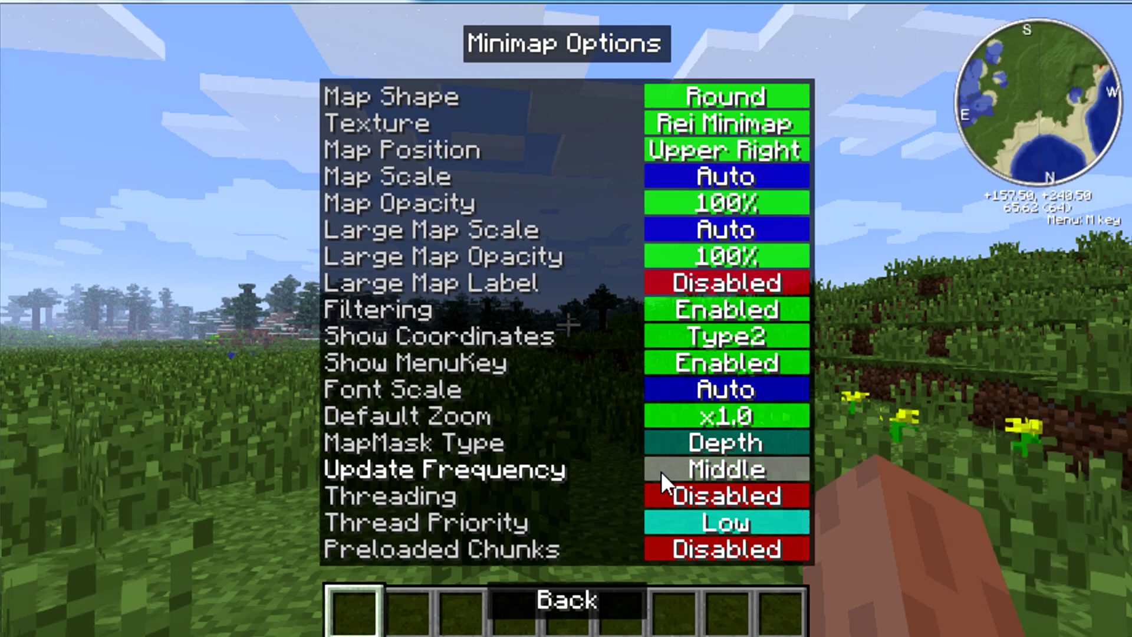
Step: Disable Show MenuKey in Rei's Minimap's Minimap Options and return to the minimap's main menu
{"action": "key", "text": "Escape"}
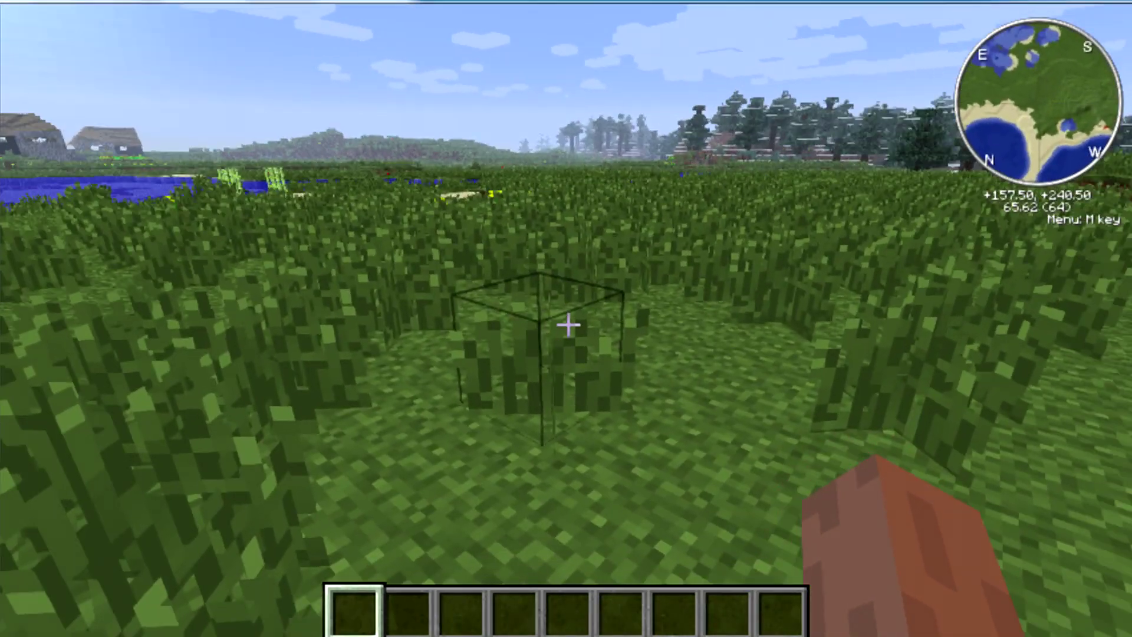
{"action": "key", "text": "m"}
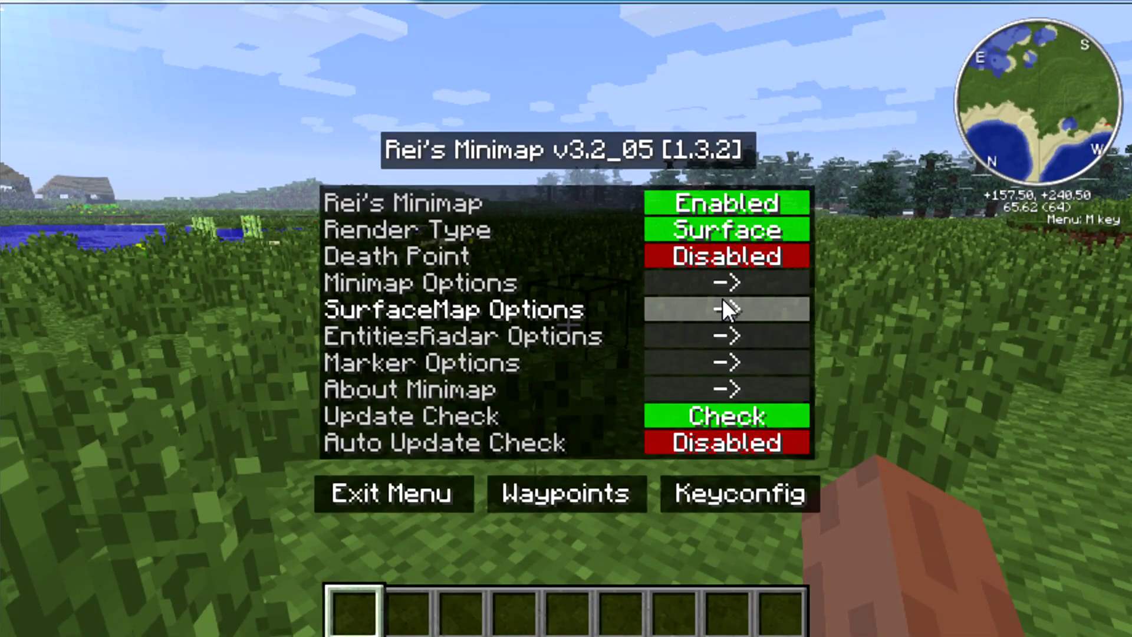
{"action": "left_click", "coordinate": [728, 282]}
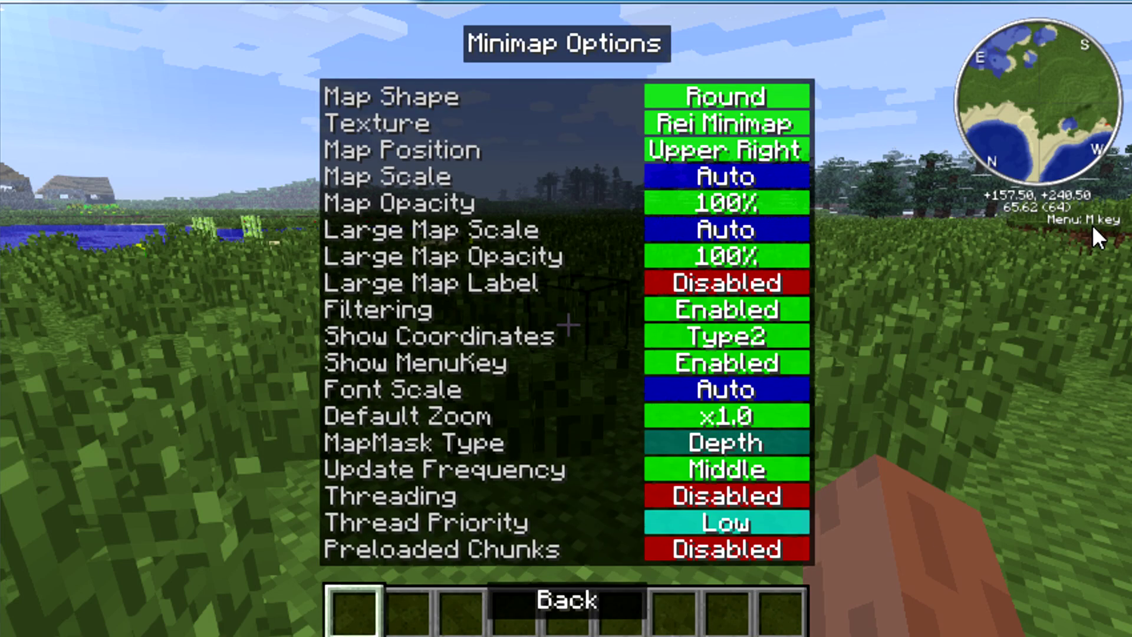
{"action": "left_click", "coordinate": [669, 356]}
{"action": "left_click", "coordinate": [555, 607]}
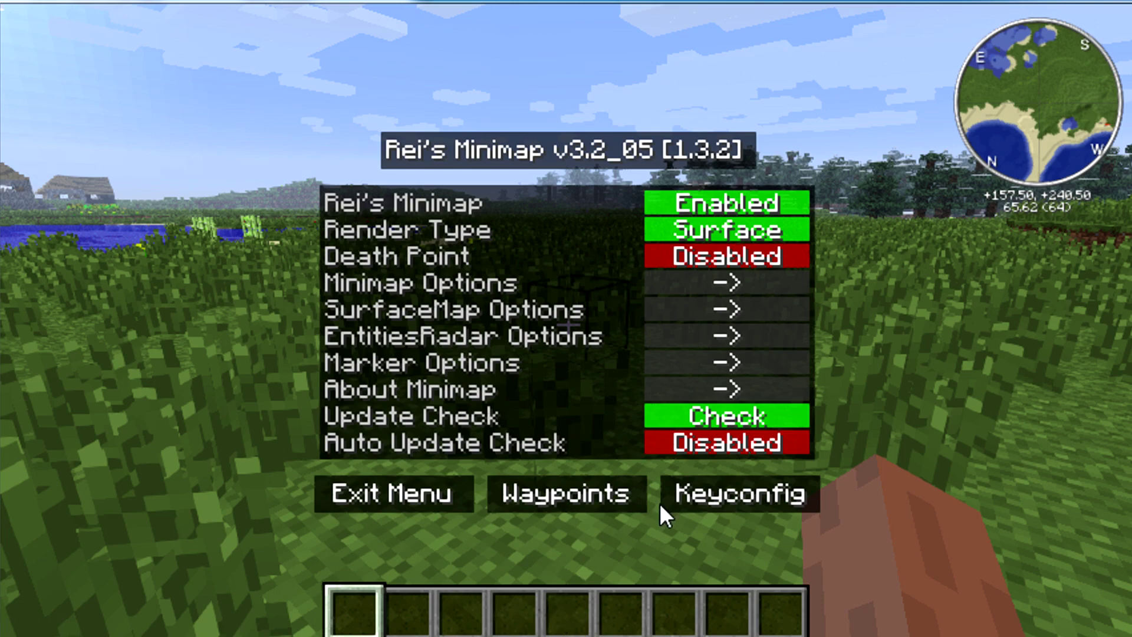
Step: Look at the Overworld Waypoints list without adding a waypoint, and exit the minimap menu
{"action": "left_click", "coordinate": [563, 494]}
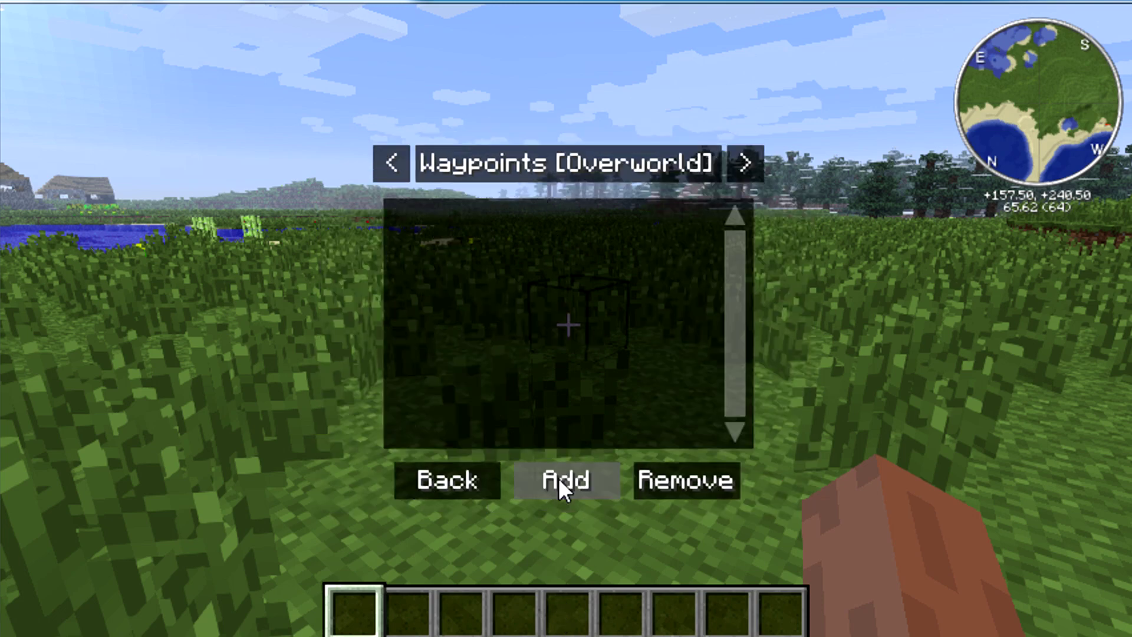
{"action": "left_click", "coordinate": [434, 488]}
{"action": "left_click", "coordinate": [417, 498]}
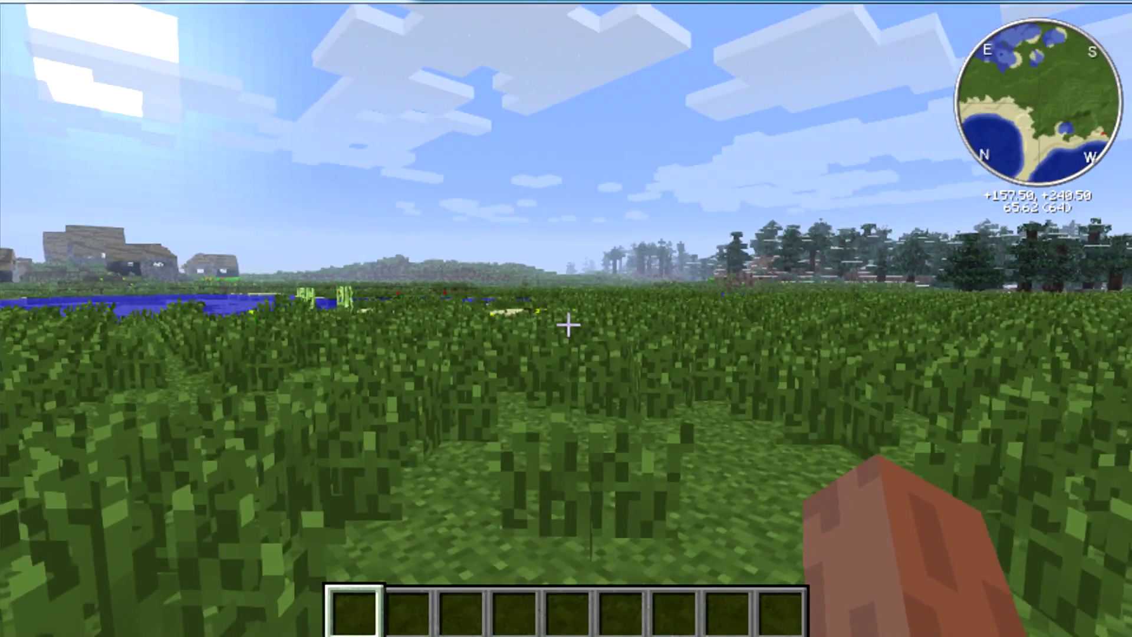
Step: Switch the game out of full screen, then save the world and quit to the title screen
{"action": "key", "text": "Escape"}
{"action": "key", "text": "F11"}
{"action": "left_click", "coordinate": [578, 381]}
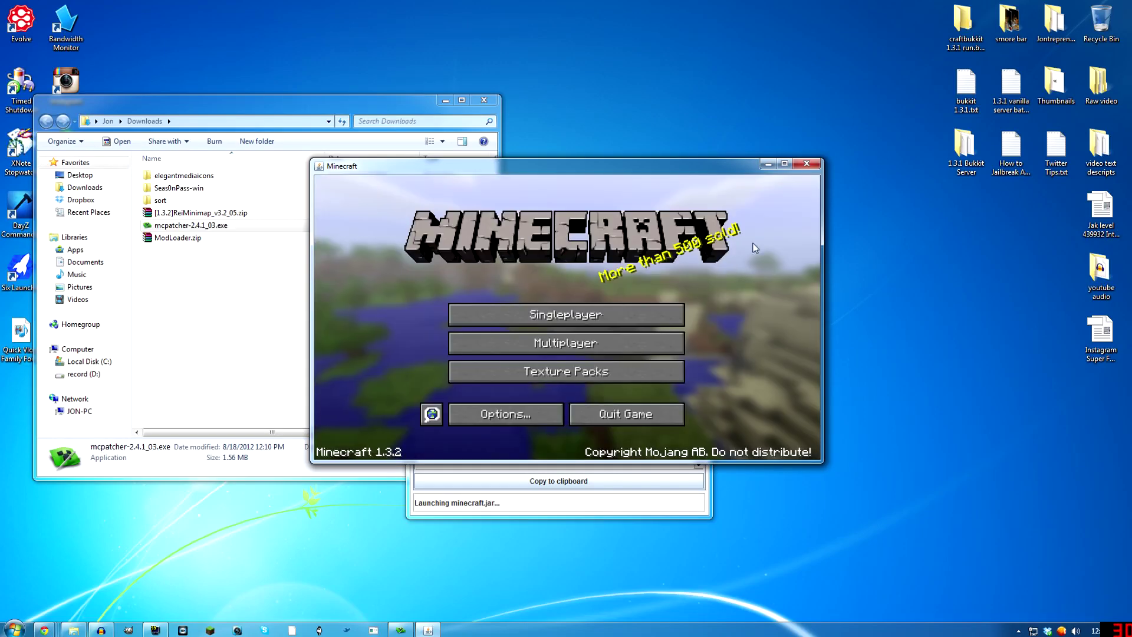
Step: Close the Minecraft game, the MCPatcher window and the Downloads folder window to clear the desktop
{"action": "left_click", "coordinate": [806, 165]}
{"action": "left_click_drag", "start_coordinate": [565, 203], "coordinate": [607, 194]}
{"action": "mouse_move", "coordinate": [748, 195]}
{"action": "left_mouse_down"}
{"action": "mouse_move", "coordinate": [770, 188]}
{"action": "mouse_move", "coordinate": [752, 186]}
{"action": "left_mouse_up"}
{"action": "left_click", "coordinate": [751, 184]}
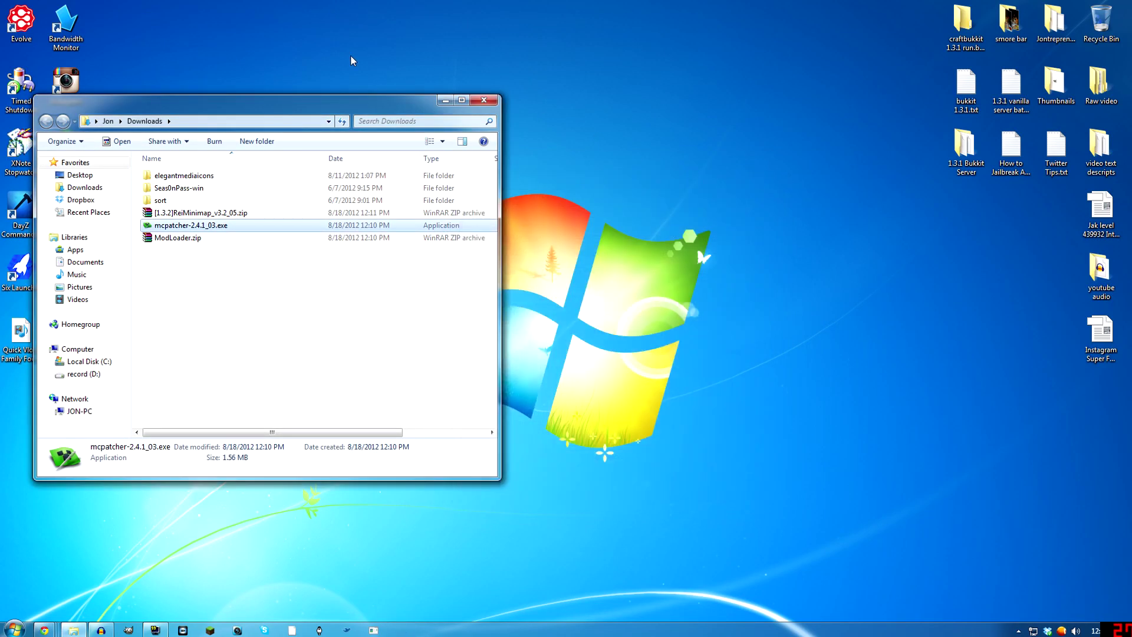
{"action": "left_click_drag", "start_coordinate": [369, 97], "coordinate": [633, 94]}
{"action": "left_click", "coordinate": [747, 96]}
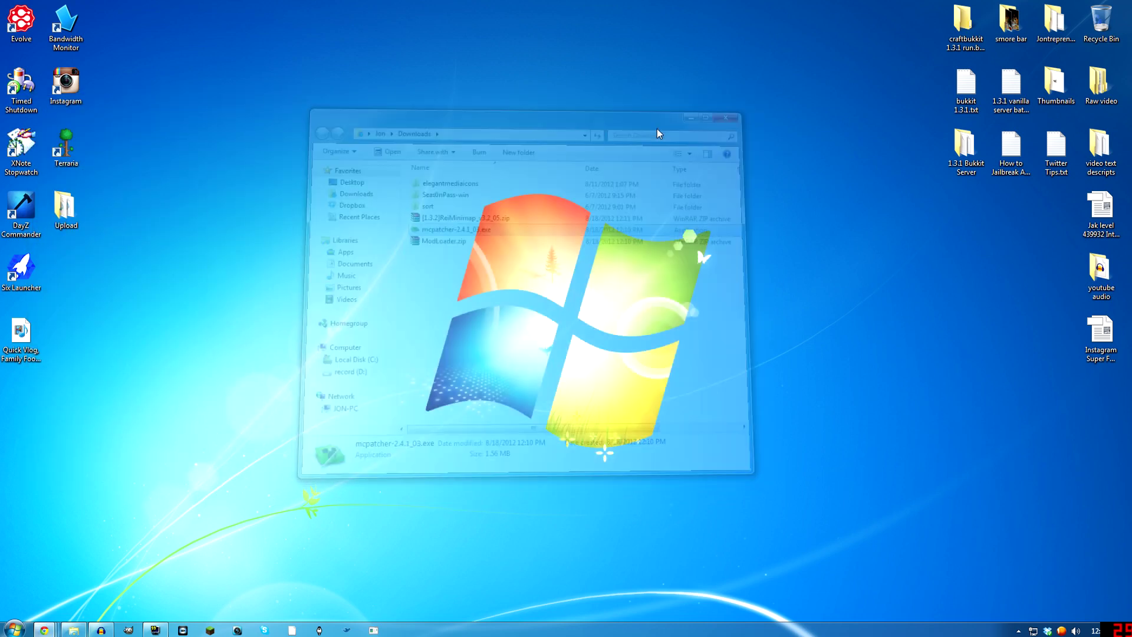